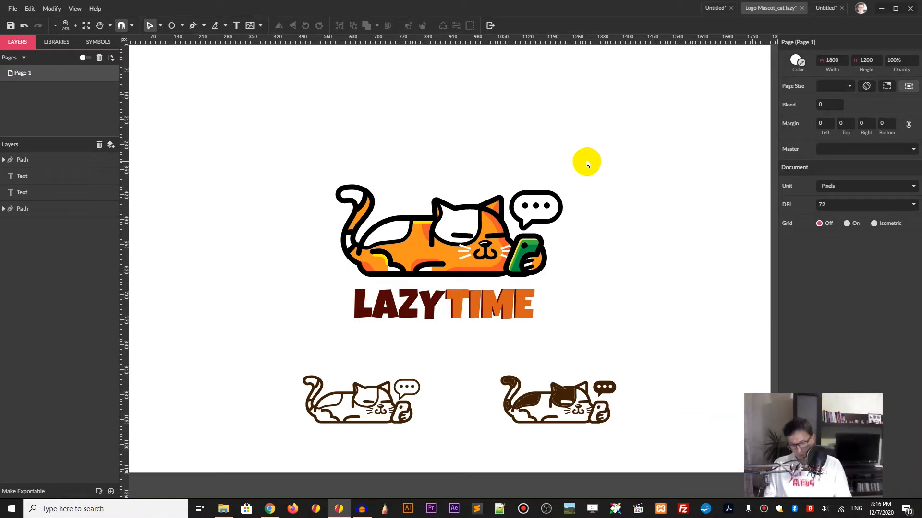
Create a new design with the Website - Medium (1366x768 px) screen size and switch to the last untitled document
key("alt+n")
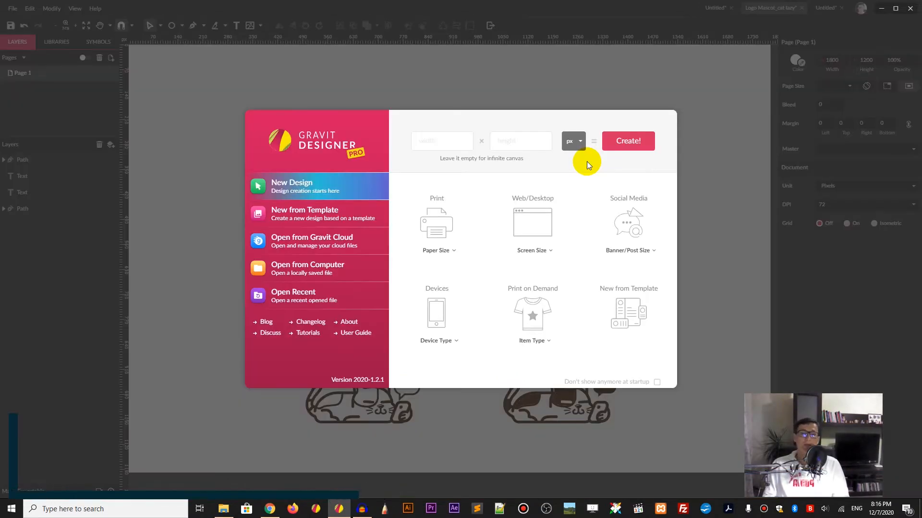
left_click(530, 252)
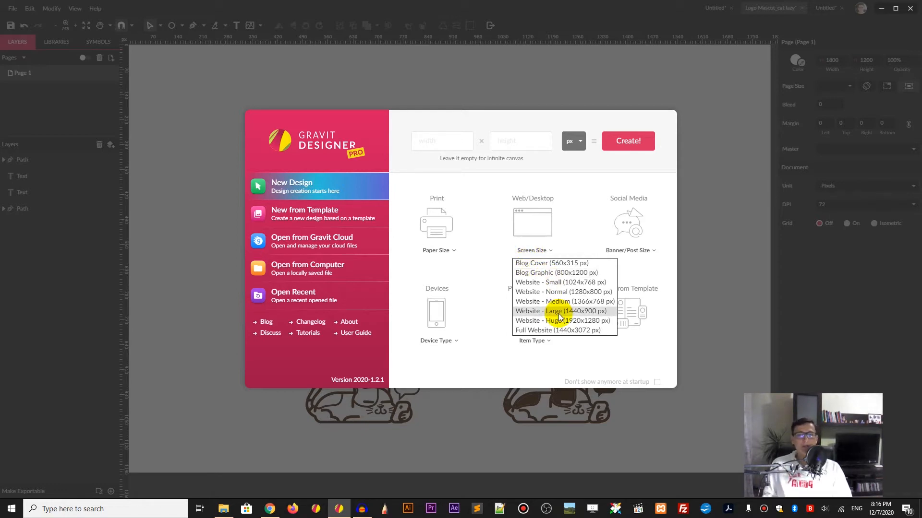
left_click(560, 302)
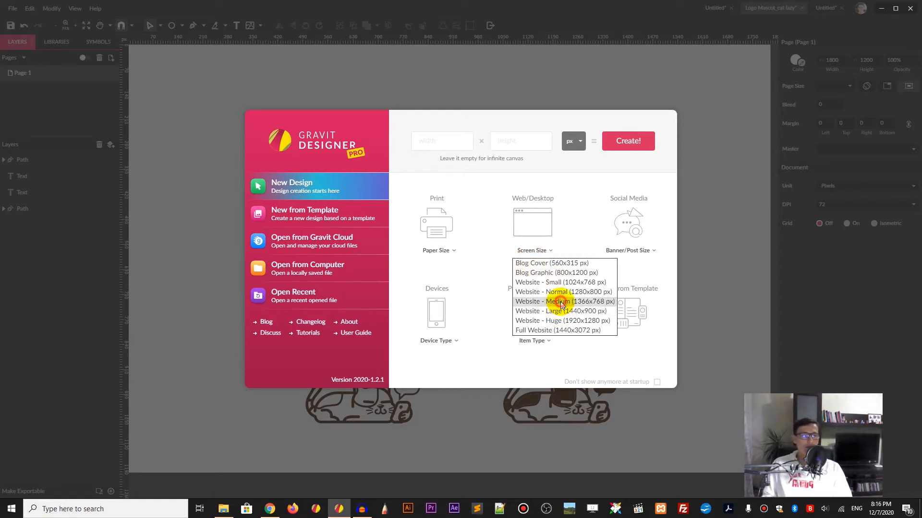
left_click(841, 8)
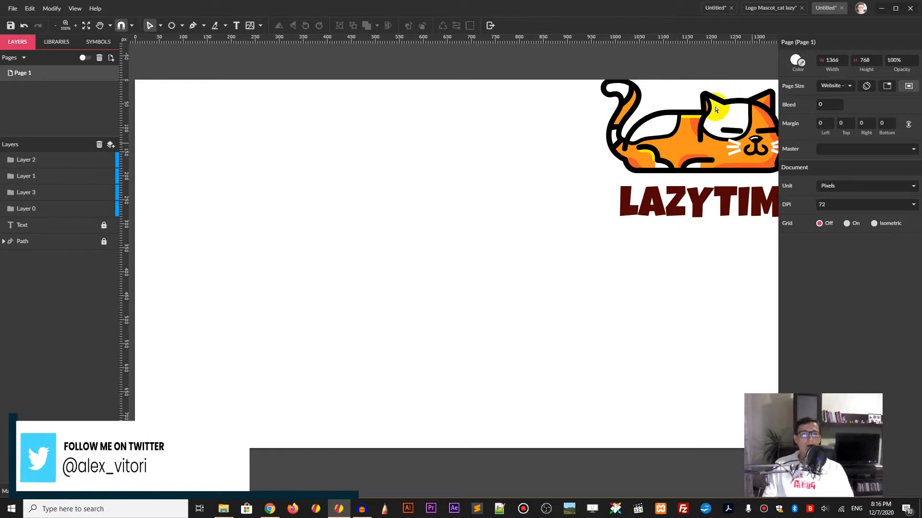
Add a new layer above Layer 2 and delete it again
key("space")
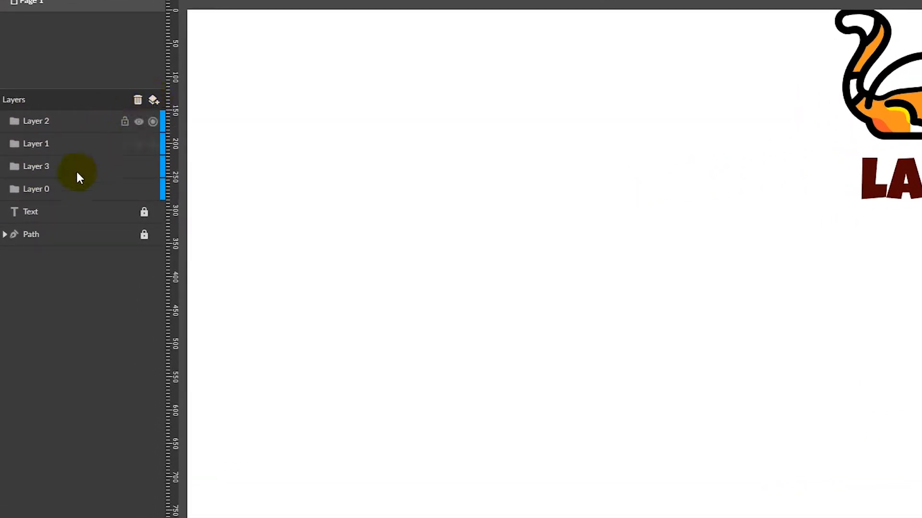
left_click(154, 100)
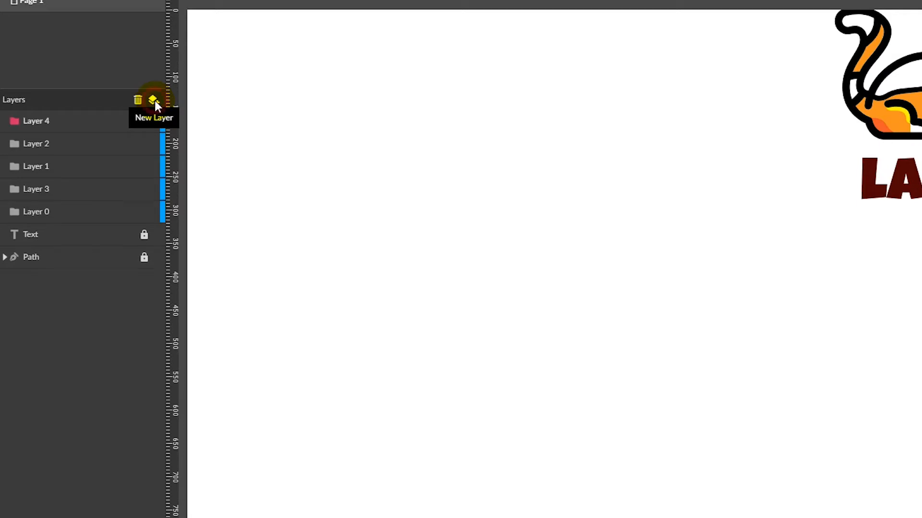
key("Delete")
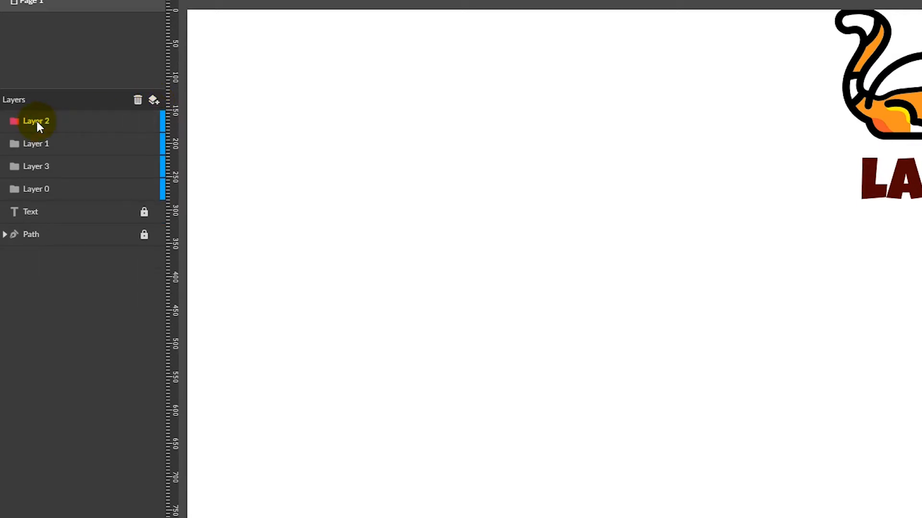
Rename Layer 0 as "small parts" and Layer 3 as "body"
double_click(32, 189)
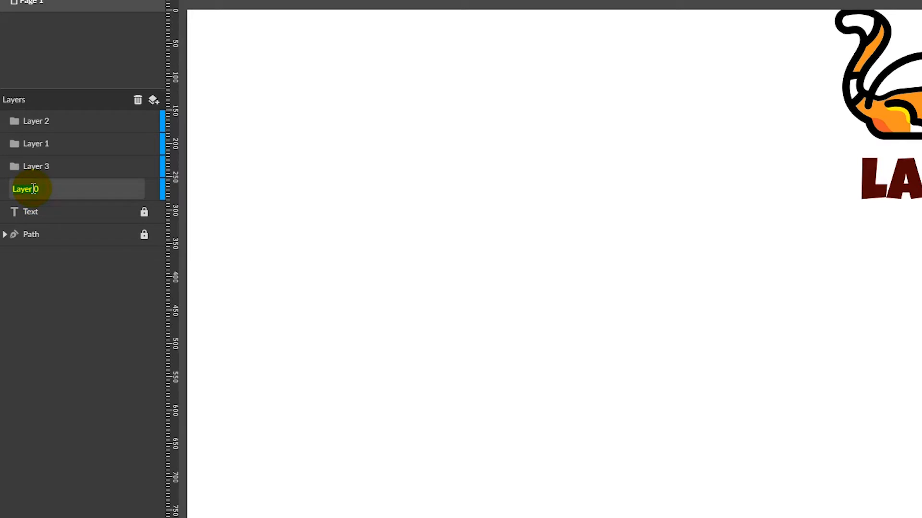
key("BackSpace")
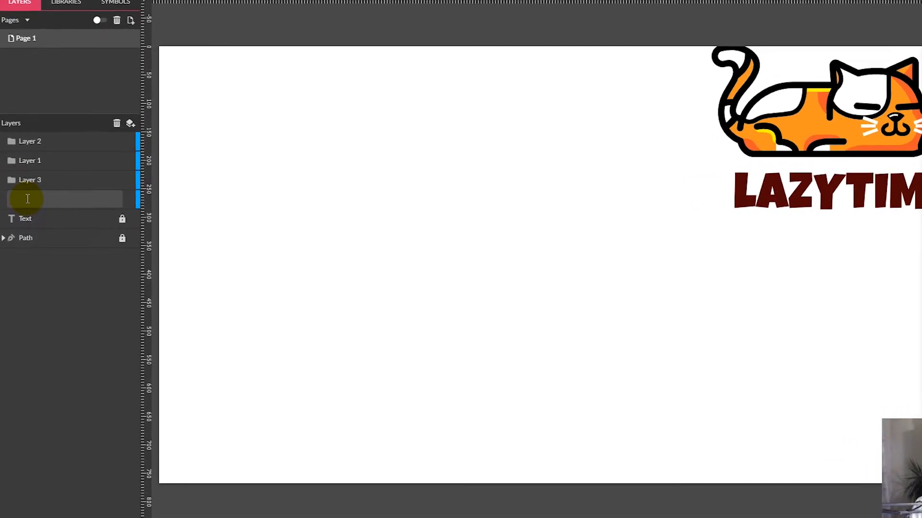
type("small parts")
key("Return")
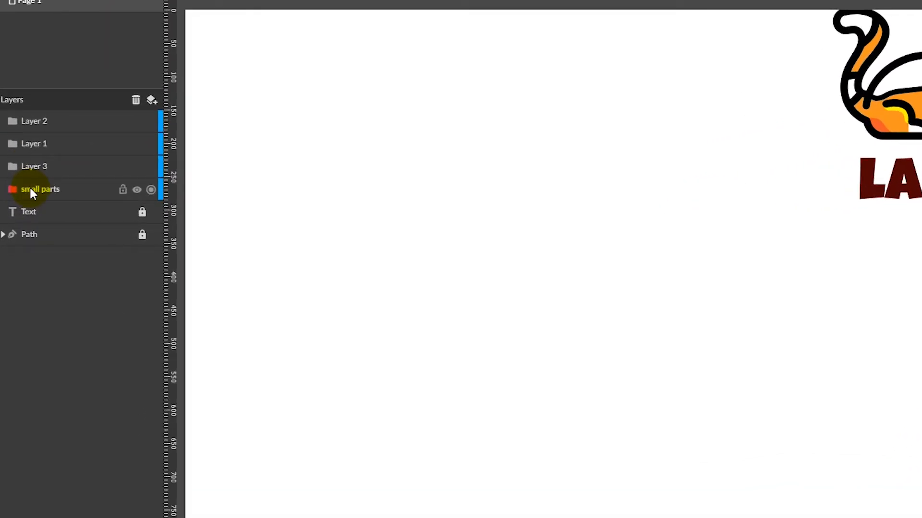
double_click(33, 168)
type("body qu")
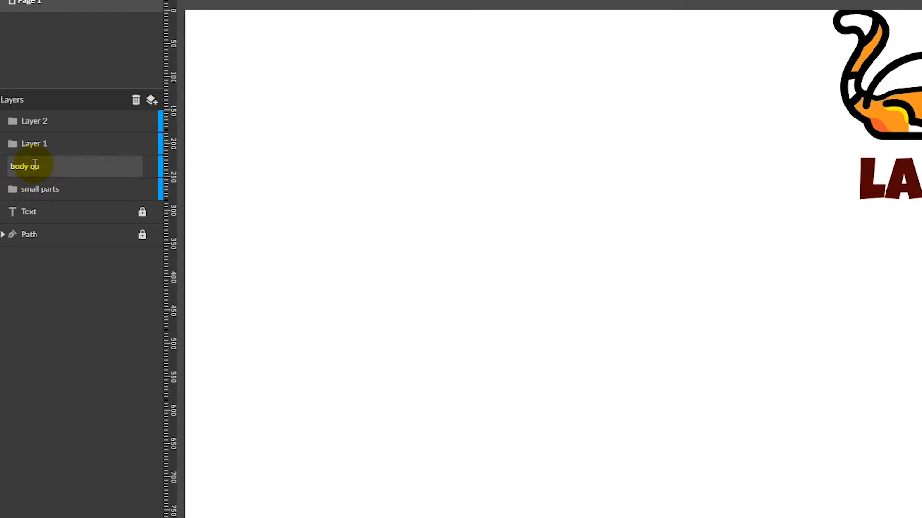
key("Return")
Rename Layer 1 as "outlines" and Layer 2 as "phone"
double_click(41, 145)
type("outlines")
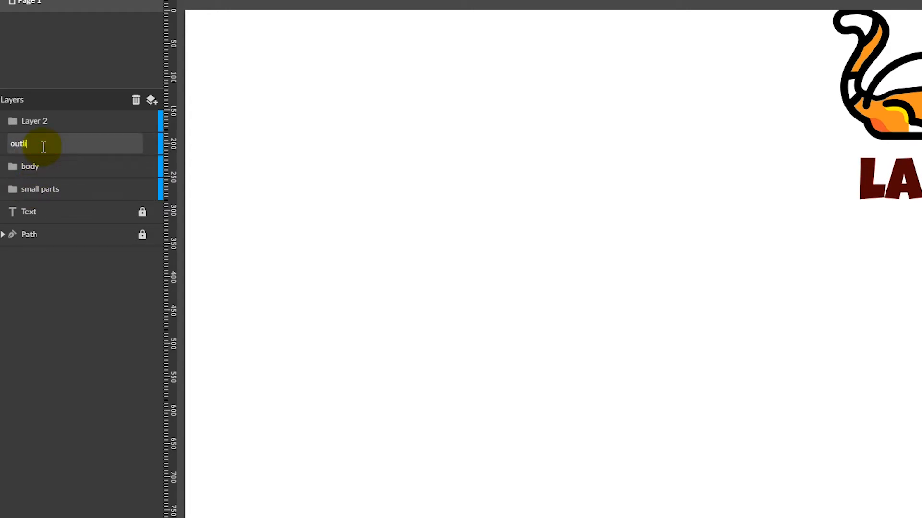
key("Return")
double_click(34, 122)
type("phone")
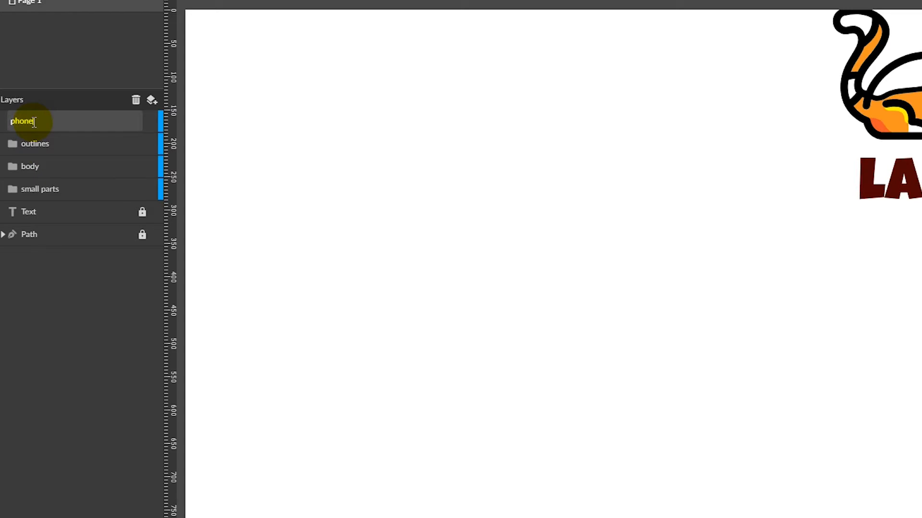
key("Return")
Turn on the document grid and draw a 150 × 60 px rectangle at X 510, Y 210 for the cat's body
mouse_move(24, 175)
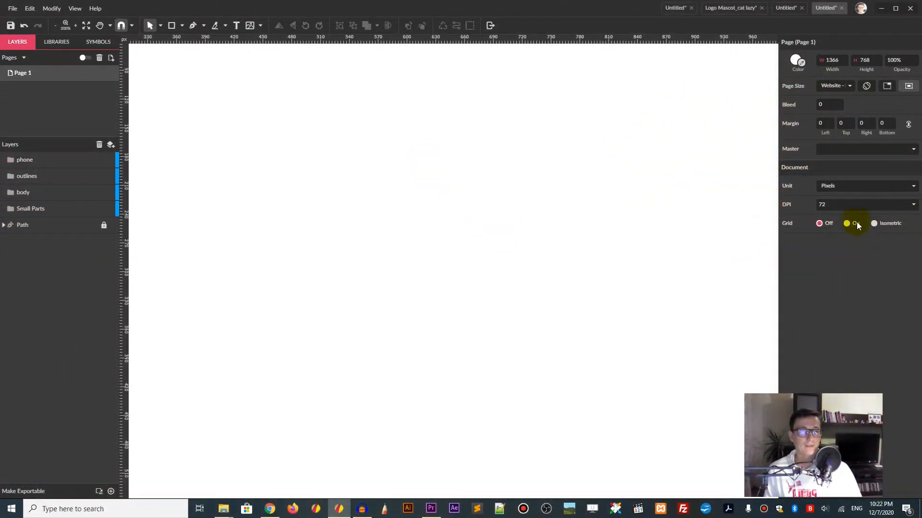
left_click(848, 223)
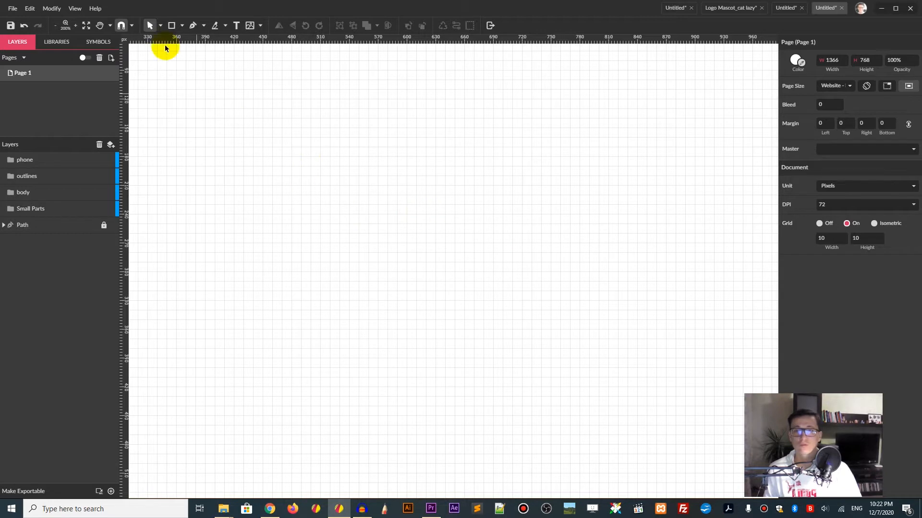
left_click(183, 26)
left_click(196, 55)
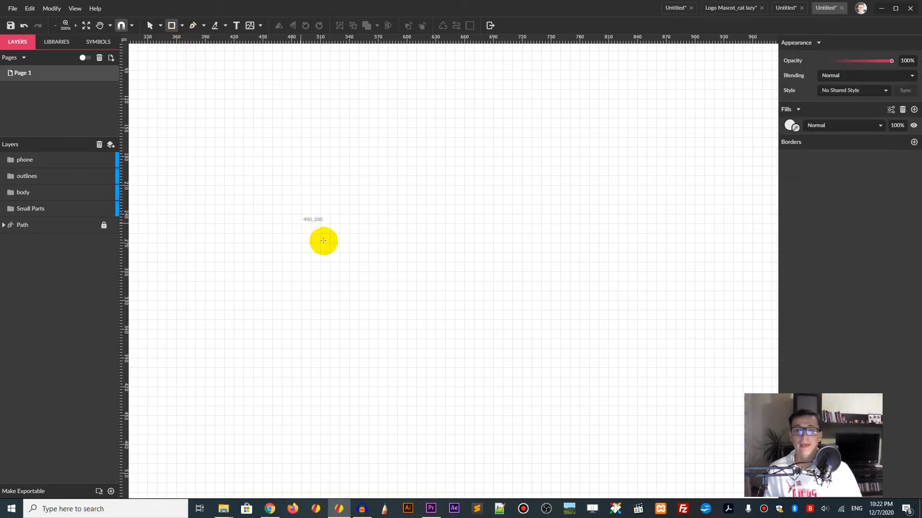
mouse_move(318, 181)
left_mouse_down()
mouse_move(377, 234)
mouse_move(465, 238)
left_mouse_up()
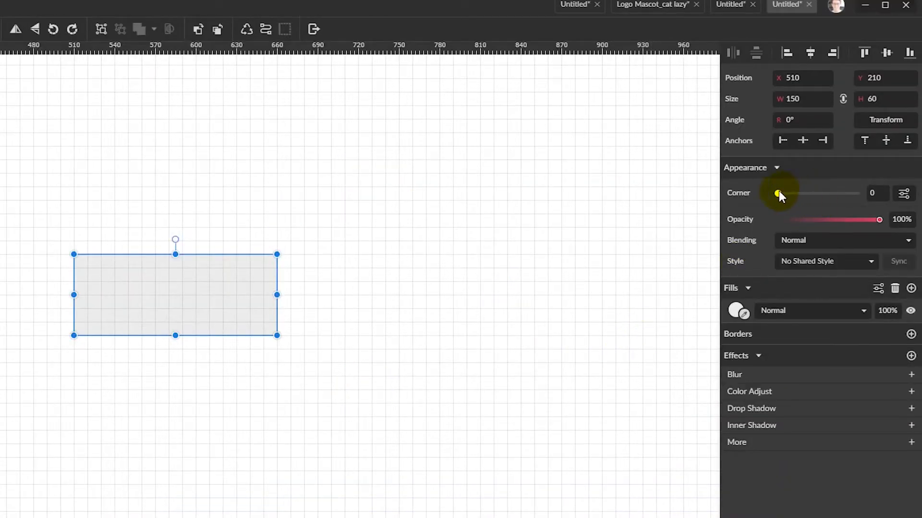
Round all corners of the body rectangle to 19.2 and convert it to a path
left_click_drag(778, 193, 829, 195)
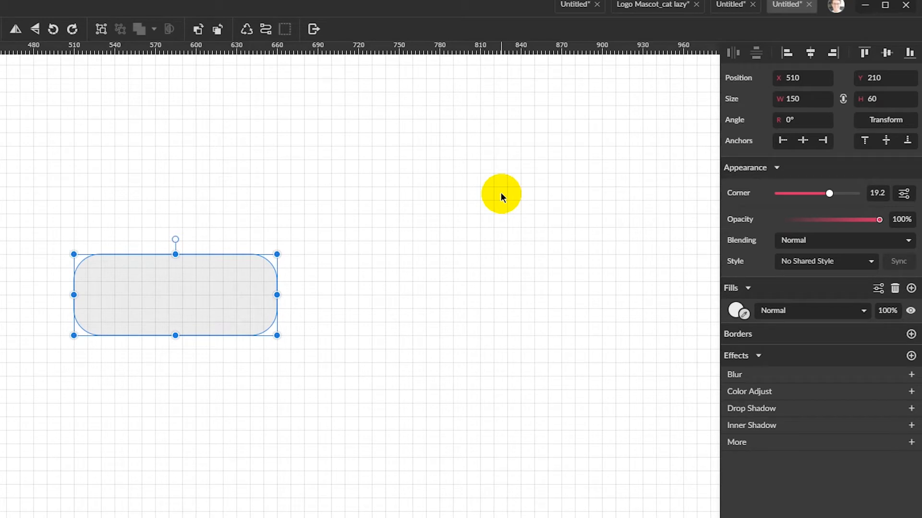
left_click(266, 28)
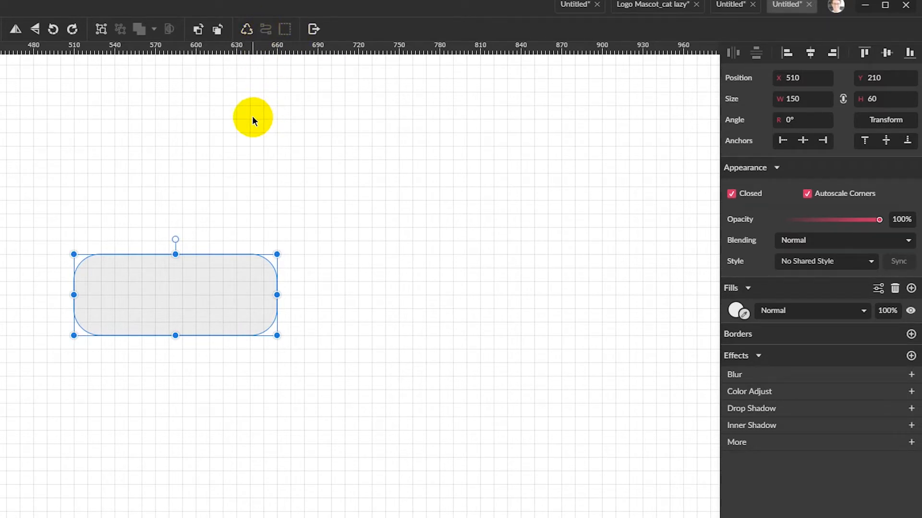
Increase the rounding of the body path's top-left corner node and set its top-right corner node to 29
key("Return")
left_click_drag(7, 198, 126, 284)
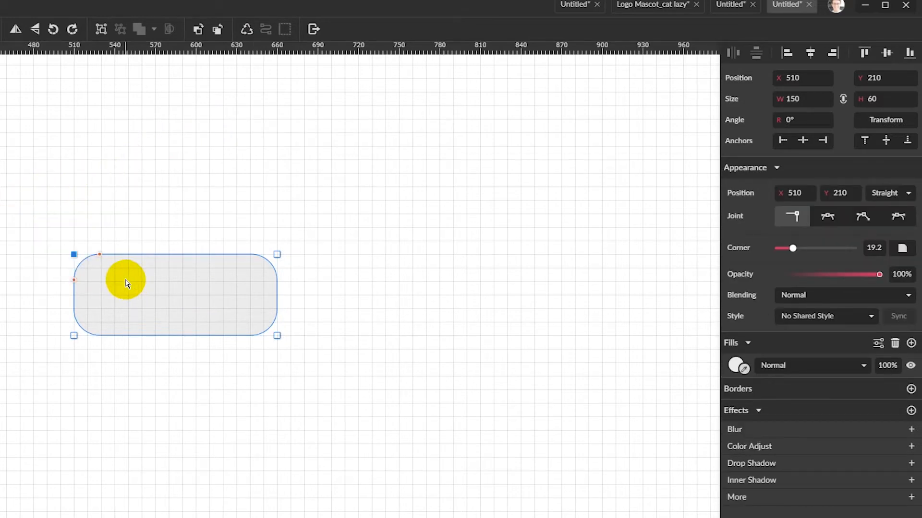
left_click_drag(795, 249, 819, 260)
left_click_drag(314, 228, 245, 301)
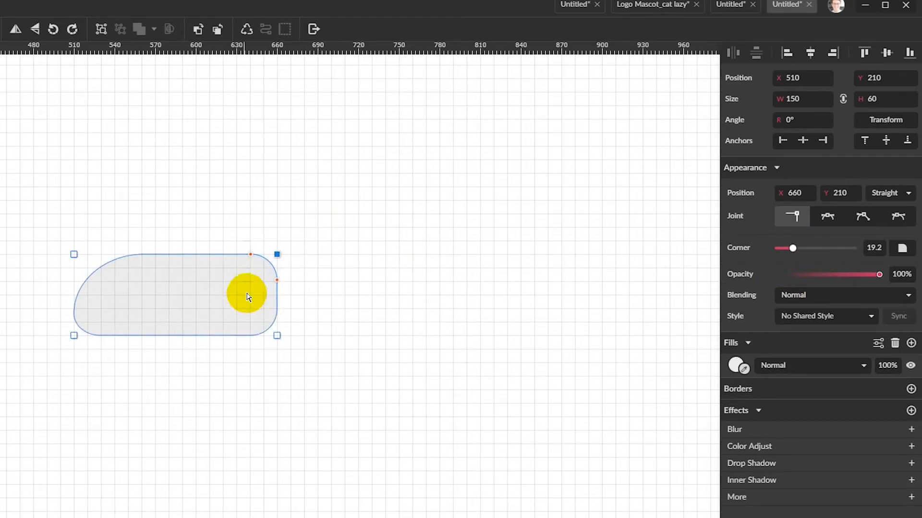
left_click_drag(794, 247, 797, 247)
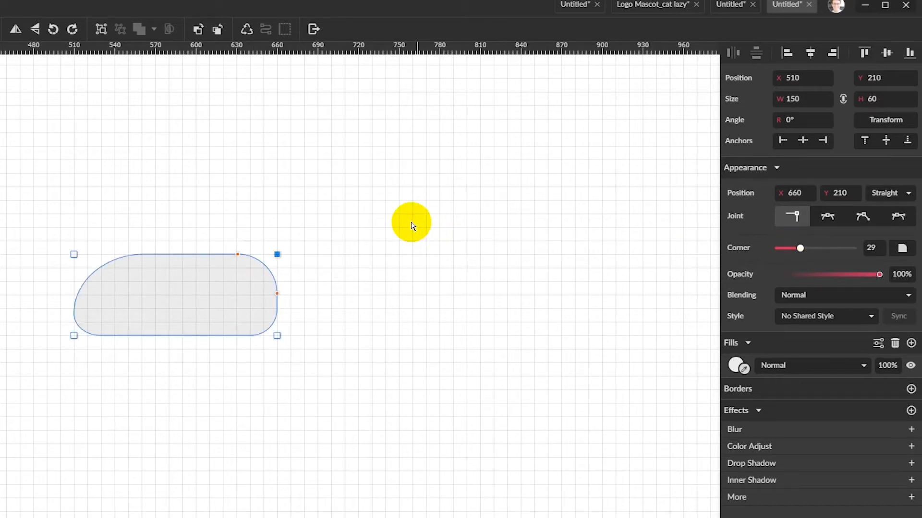
Draw a 40 × 30 px rectangle at X 630, Y 240 over the body's lower-right corner
left_click(411, 224)
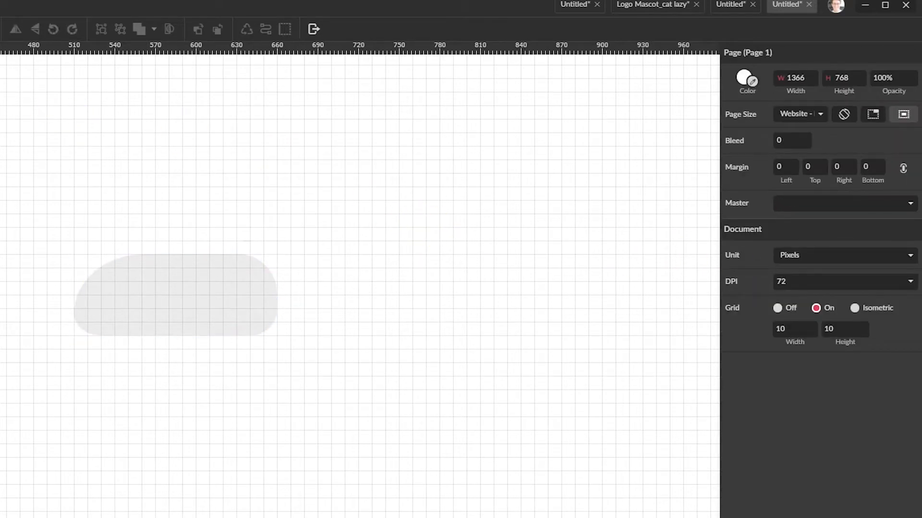
key("r")
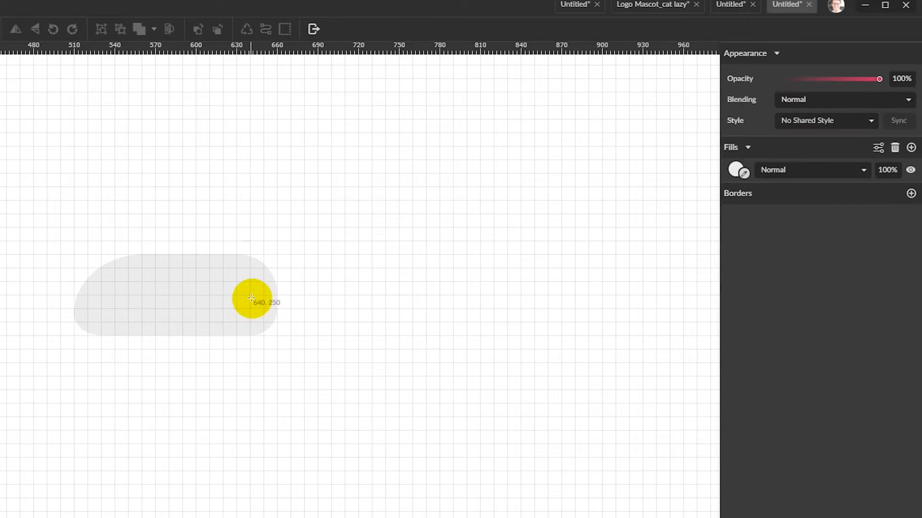
left_click_drag(236, 296, 291, 336)
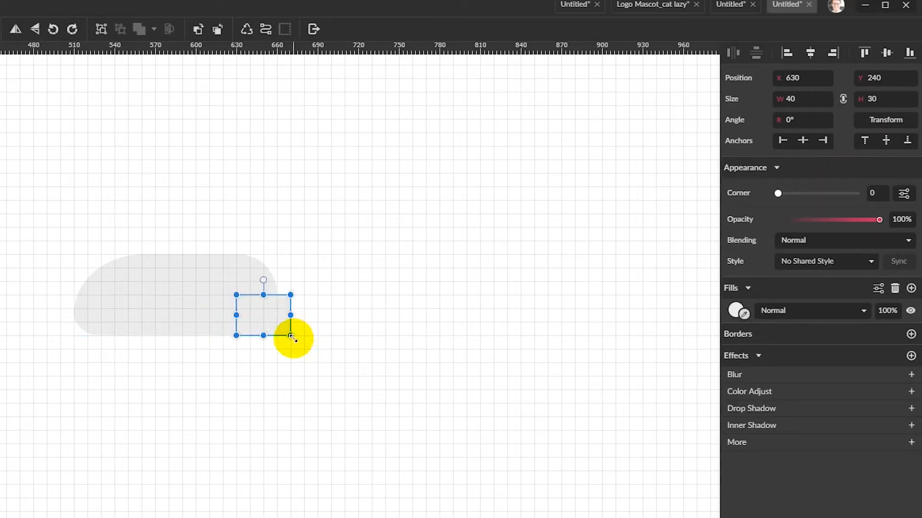
Add a 60 × 37.5 px rectangle at X 600, Y 202.5 over the body's upper-right part with corners rounded to 12.9
left_click(273, 321)
left_click_drag(270, 307, 275, 245)
left_click_drag(207, 267, 196, 268)
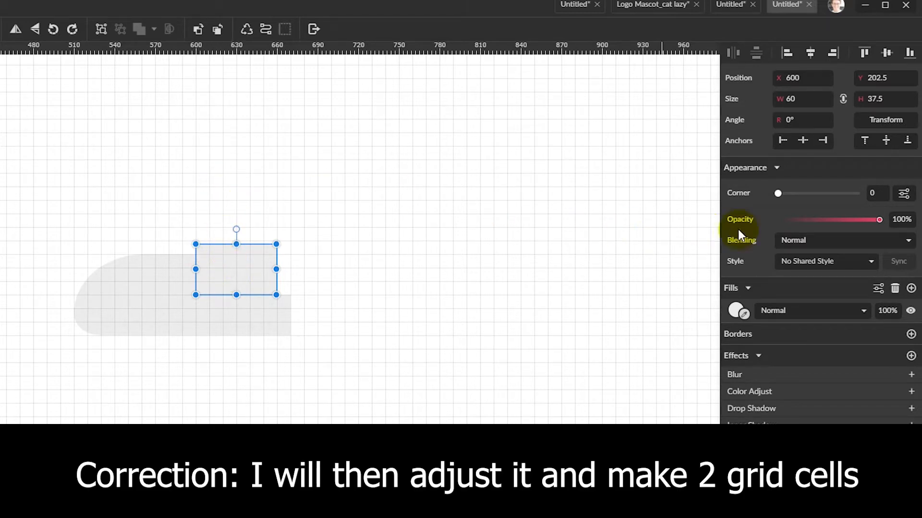
left_click_drag(777, 193, 833, 193)
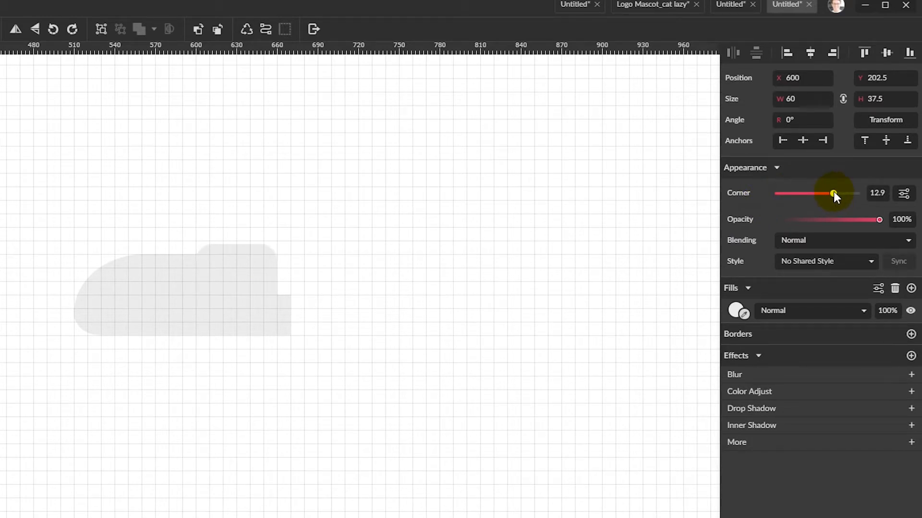
left_click_drag(833, 193, 833, 193)
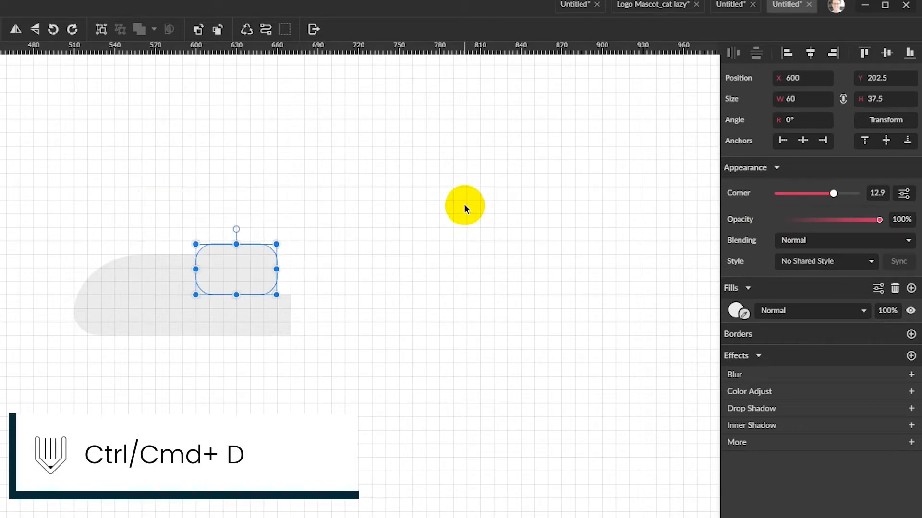
Duplicate the rounded 60 × 37.5 px rectangle and lock the topmost copy
left_click(408, 211)
left_click(237, 258)
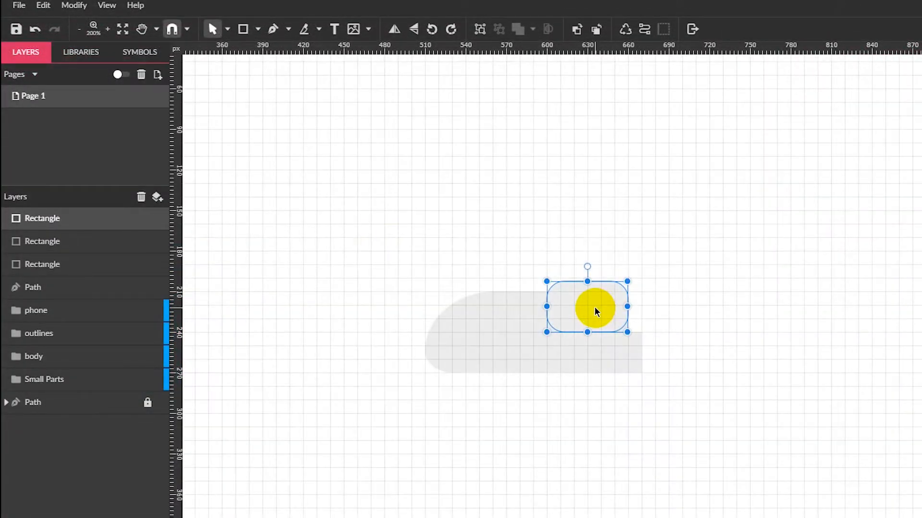
mouse_move(148, 220)
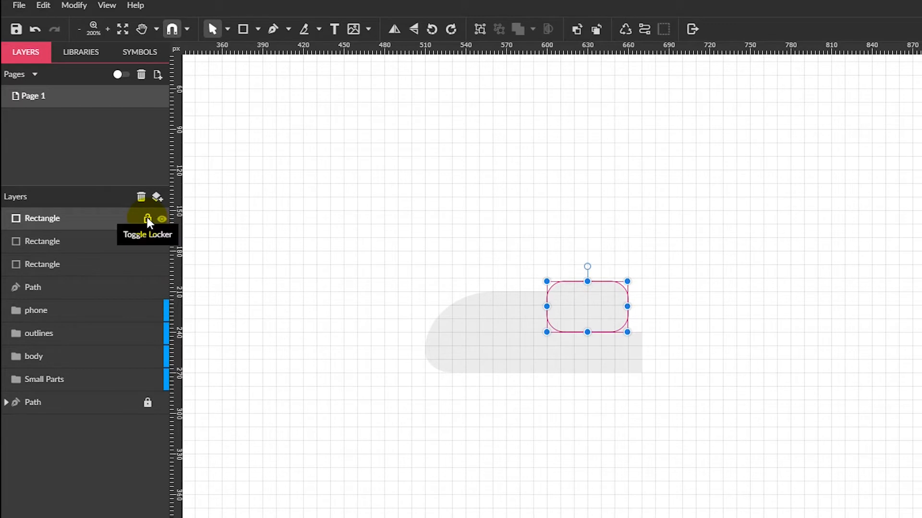
left_click(147, 219)
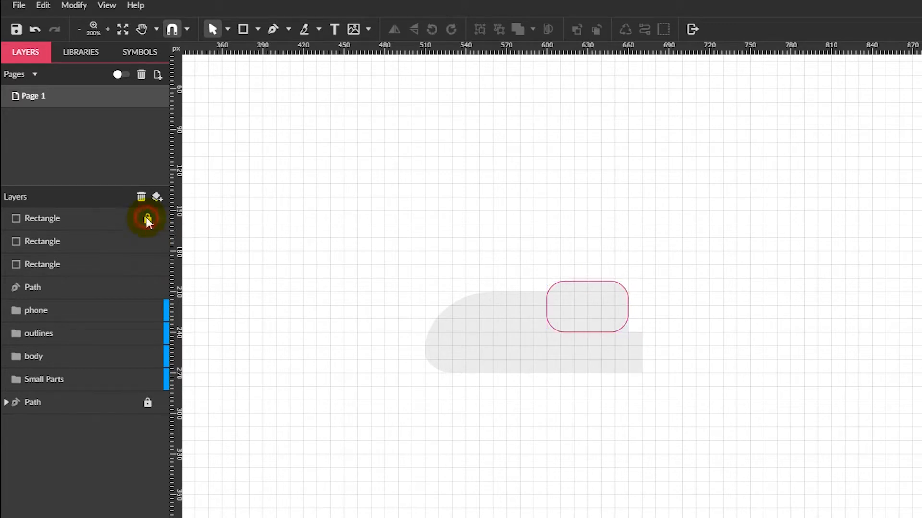
Merge the two unlocked rectangles and the body path into one compound shape with a union
left_click(119, 242)
left_click(118, 287, "shift")
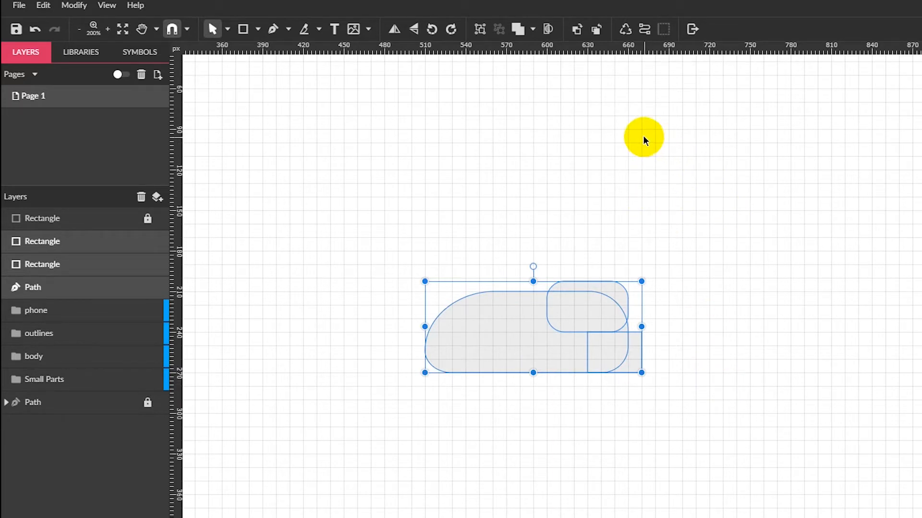
left_click(517, 29)
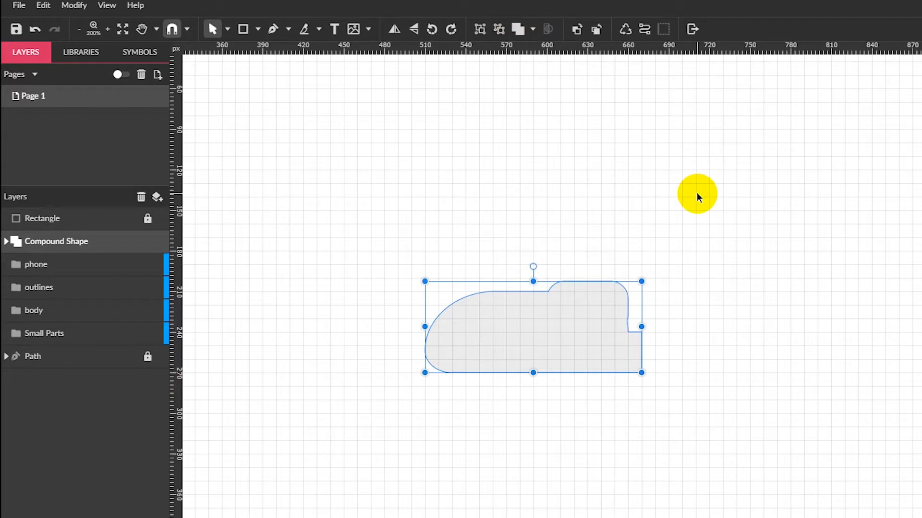
Extend the upper-right rounded rectangle inside the compound shape downward so its lower edge sits at Y 260
left_click(665, 268)
left_click(612, 294)
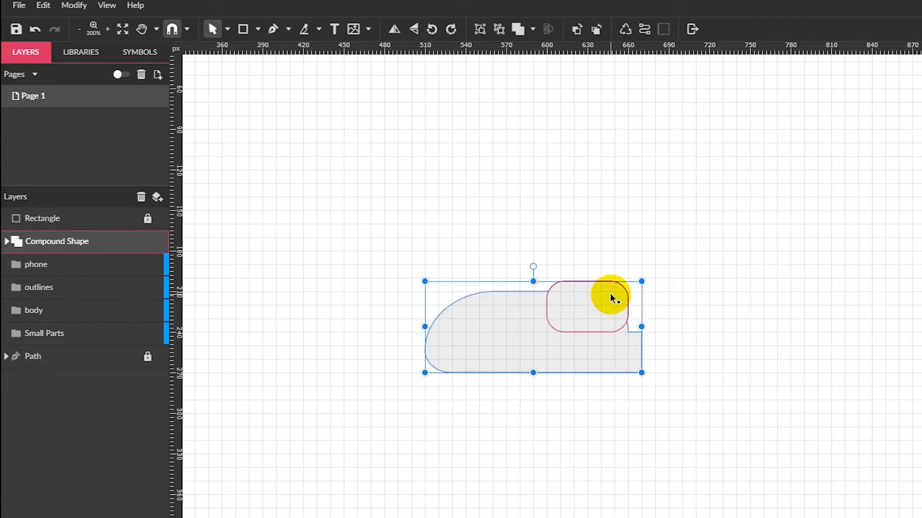
key("ctrl+plus")
key("ctrl+plus")
key("space")
left_click_drag(905, 128, 699, 148)
double_click(704, 275)
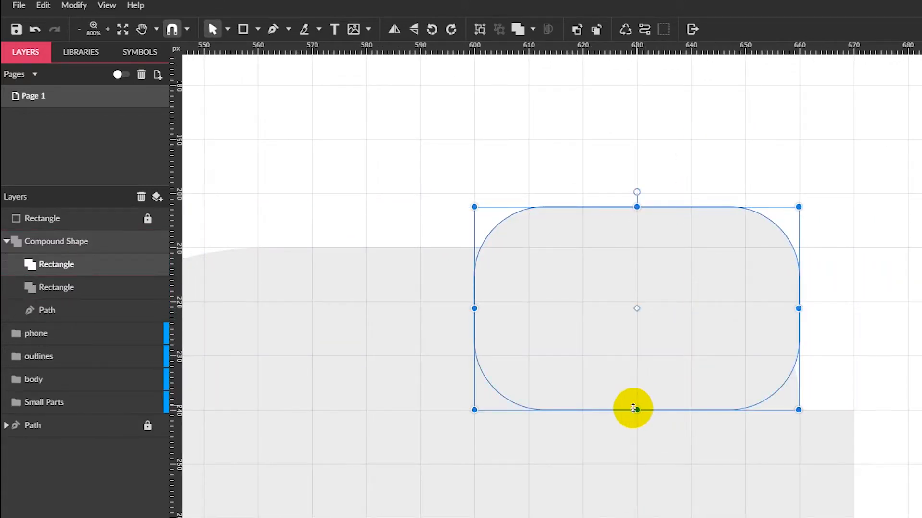
left_click_drag(634, 410, 644, 464)
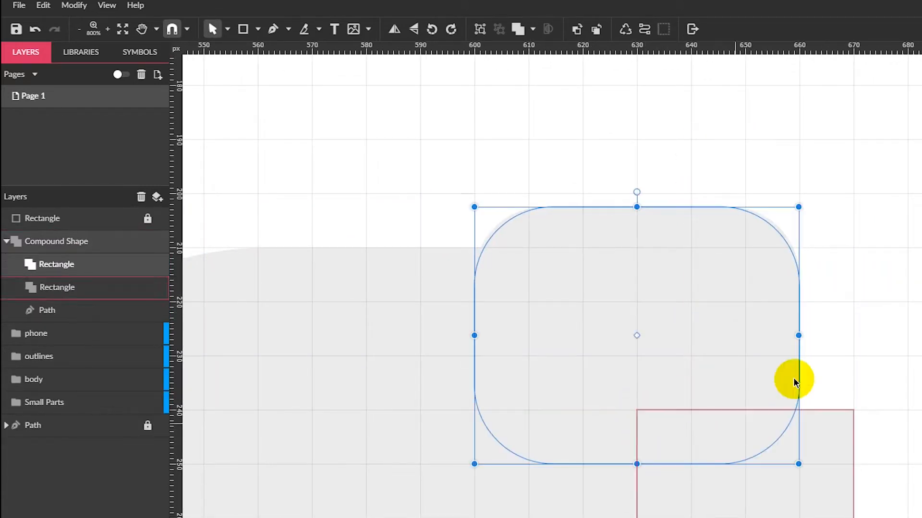
left_click(897, 283)
left_click(685, 288)
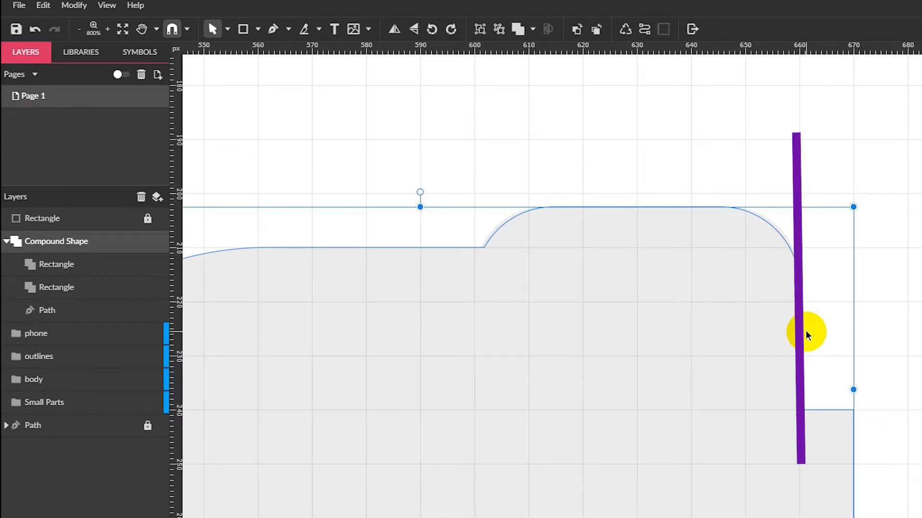
double_click(754, 335)
left_click(709, 361)
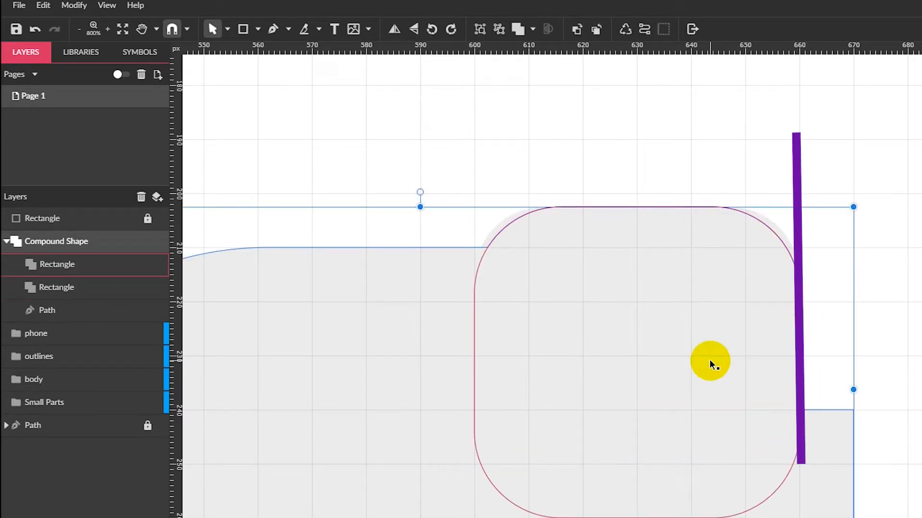
Unlock the topmost rounded rectangle copy, stretch its lower edge down to Y 260, and lock it again
left_click(500, 221)
left_click(82, 218)
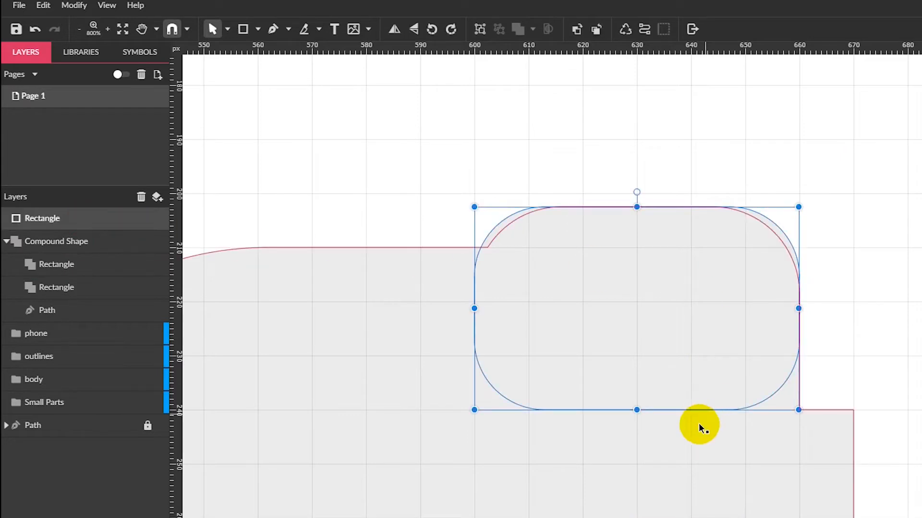
left_click_drag(638, 410, 644, 508)
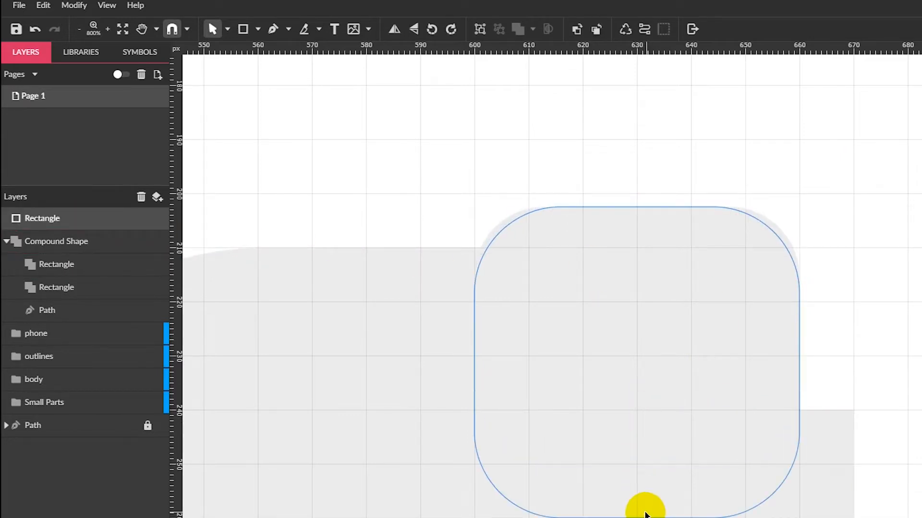
left_click(148, 219)
Convert the compound body shape to a path and round the outer corners of its lower-right bump
left_click(67, 242)
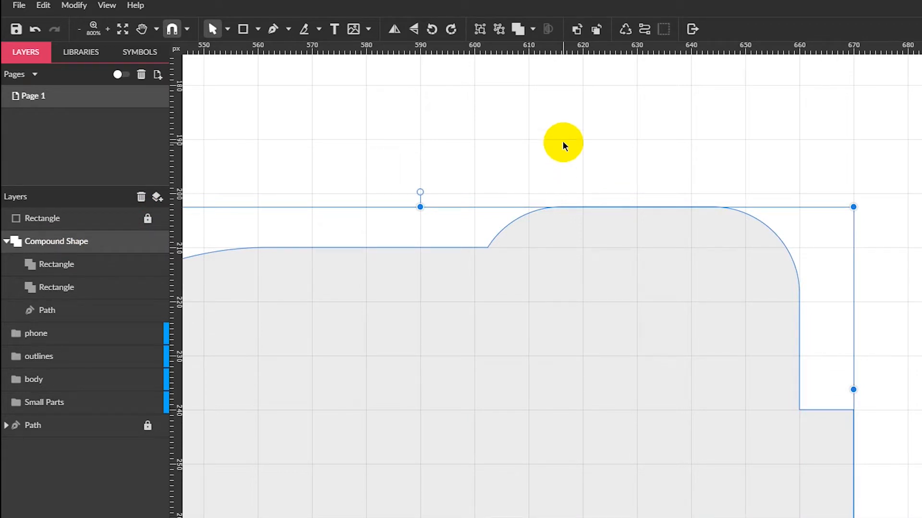
left_click(644, 28)
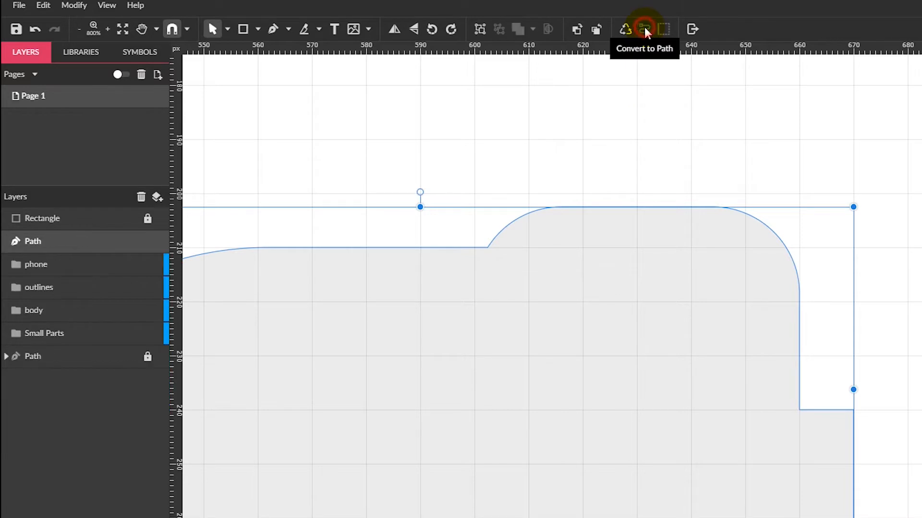
left_click_drag(593, 130, 746, 128)
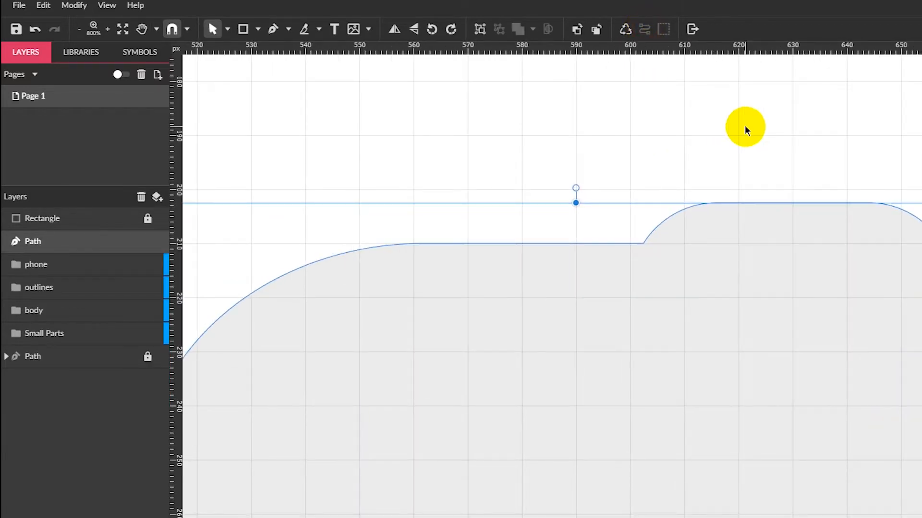
key("d")
left_click_drag(921, 245, 917, 237)
left_click_drag(921, 346, 889, 517)
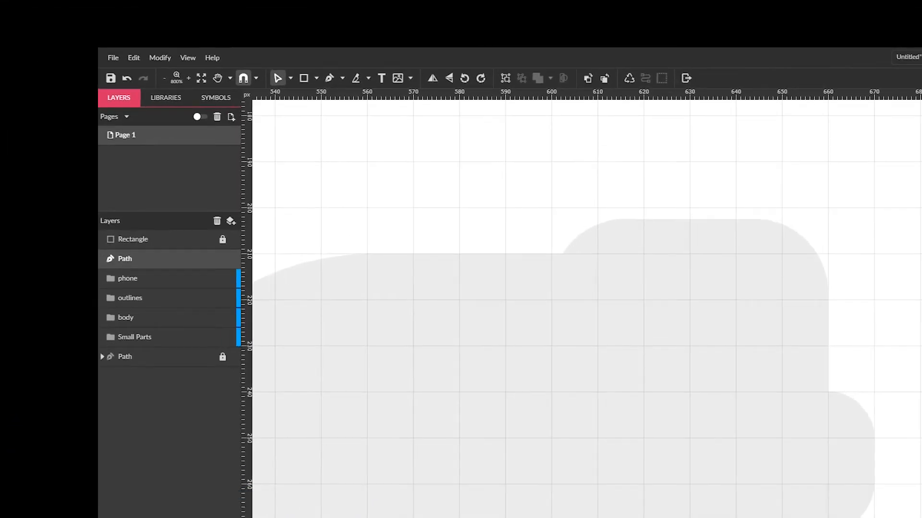
left_click(907, 333)
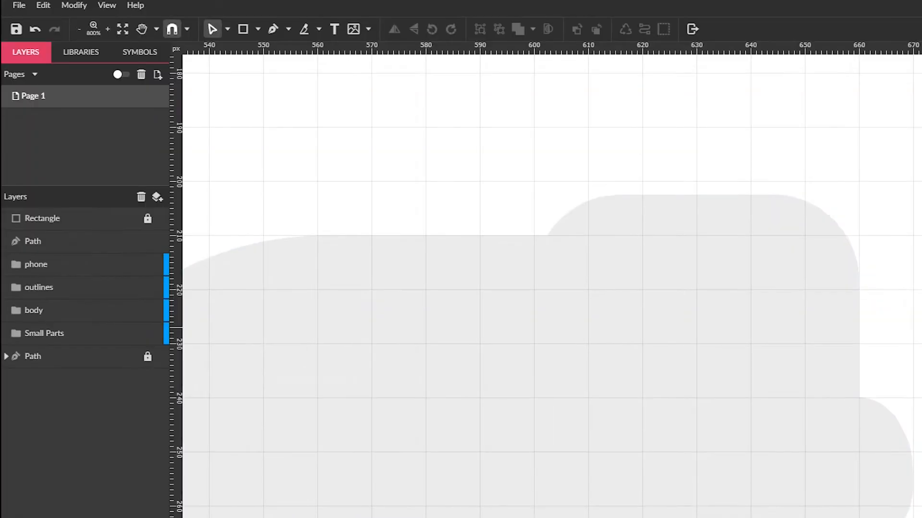
Fill the body path with the orange sampled from the reference cat using the fill's eyedropper
key("space")
left_click_drag(467, 389, 551, 358)
left_click(568, 329)
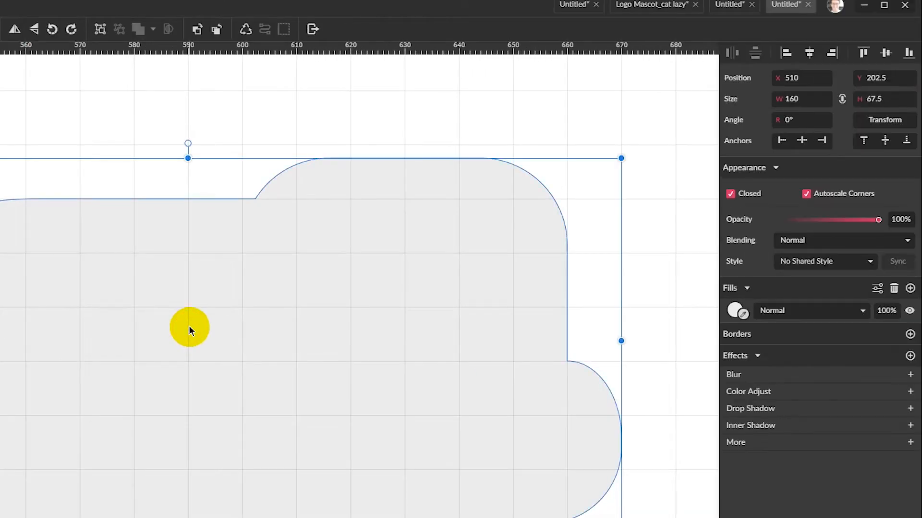
key("space")
left_click_drag(599, 247, 269, 379)
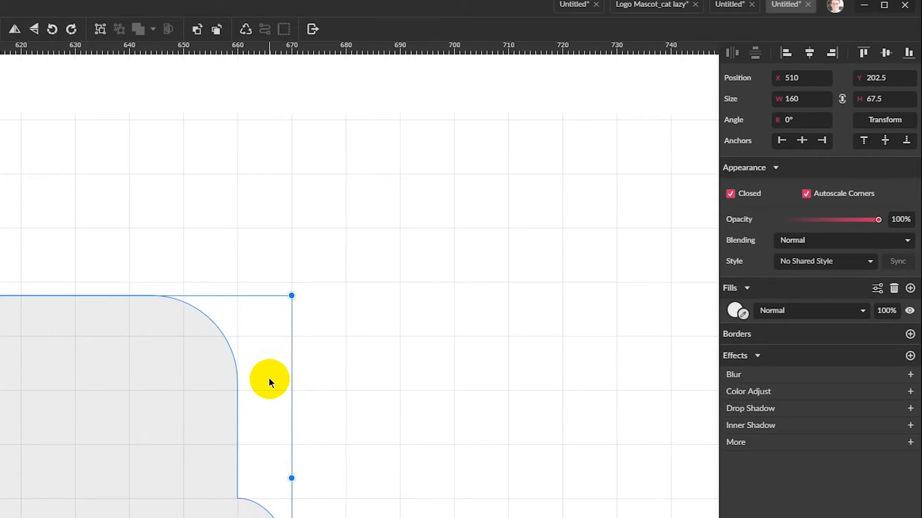
key("ctrl+plus")
key("ctrl+plus")
key("ctrl+plus")
key("ctrl+minus")
key("ctrl+minus")
key("ctrl+minus")
key("ctrl+minus")
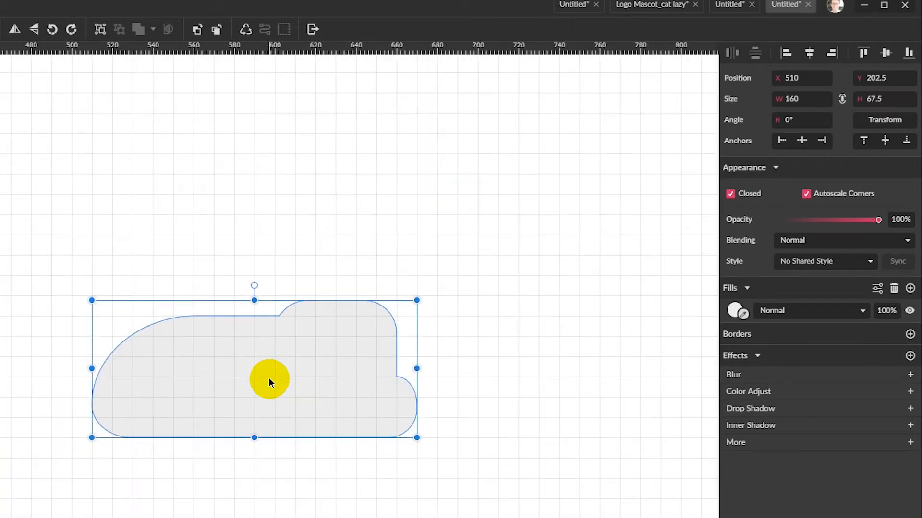
left_click_drag(584, 224, 64, 366)
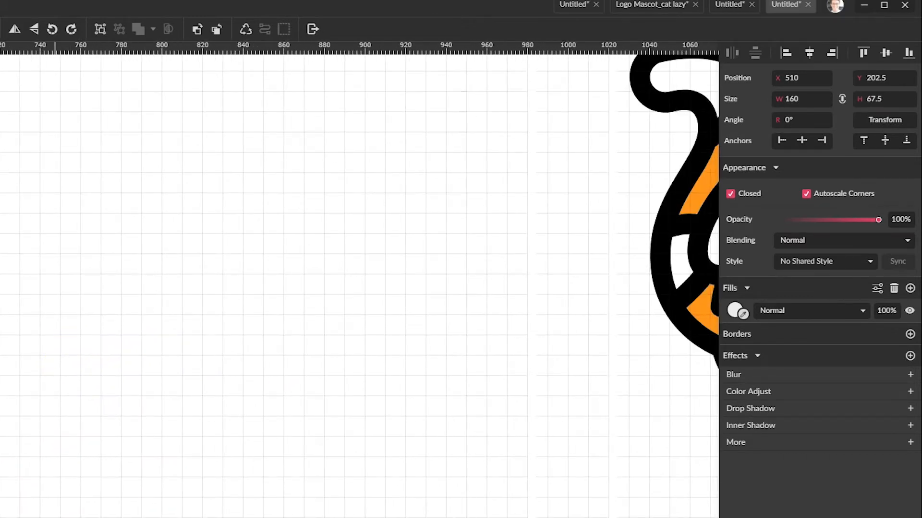
left_click(743, 314)
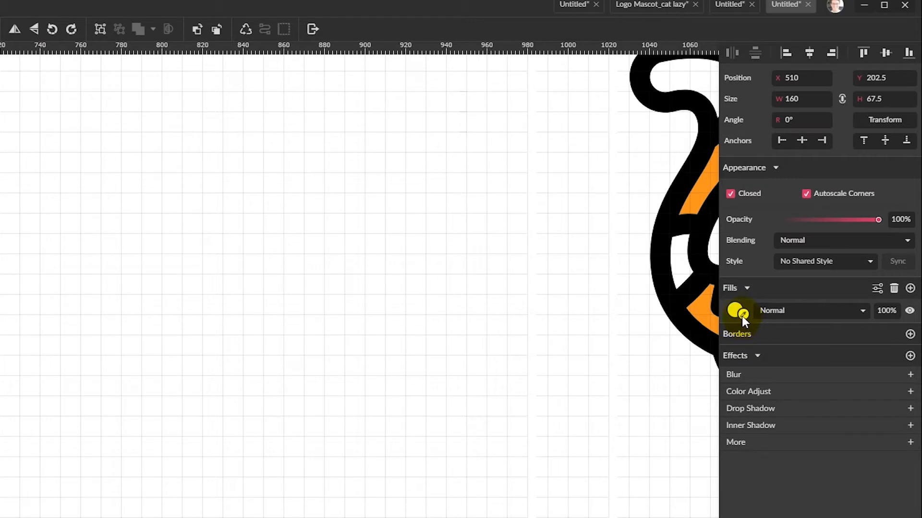
left_click(699, 198)
scroll(306, 389, "left", 5)
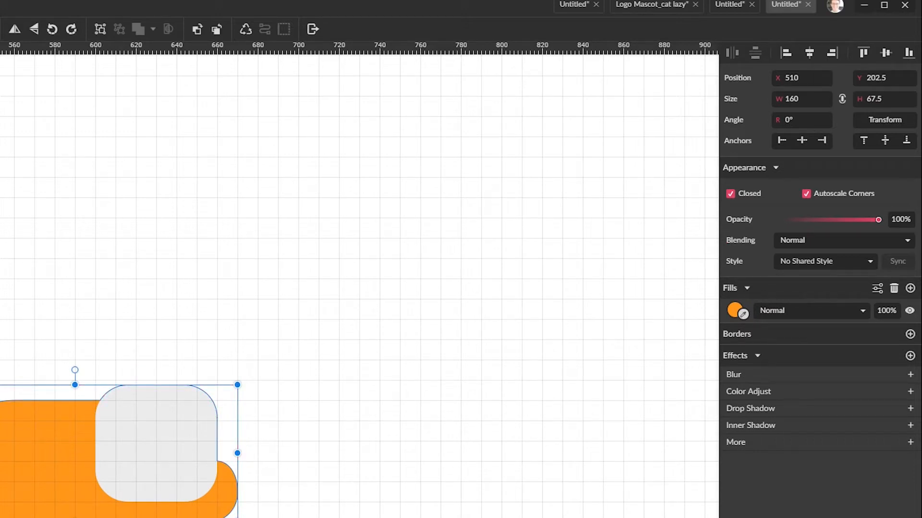
Duplicate the orange body path in place and remove the fill from the copy
key("Escape")
left_click(48, 453)
key("Escape")
left_click(48, 454)
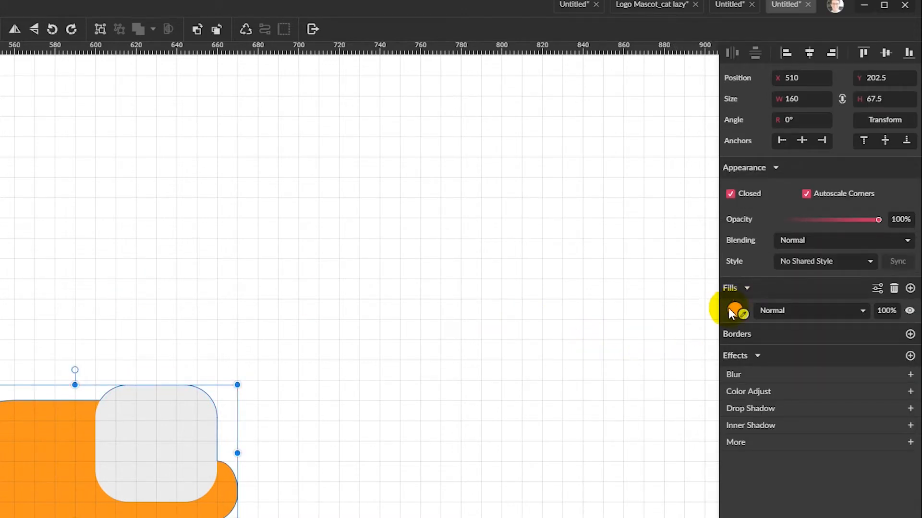
left_click(894, 289)
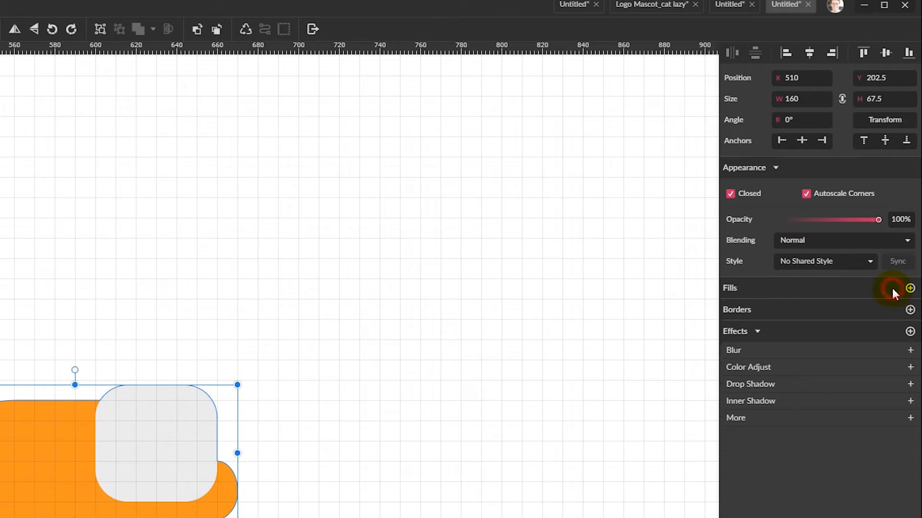
Add a black border to the unfilled body copy and set its width to 5
left_click(910, 310)
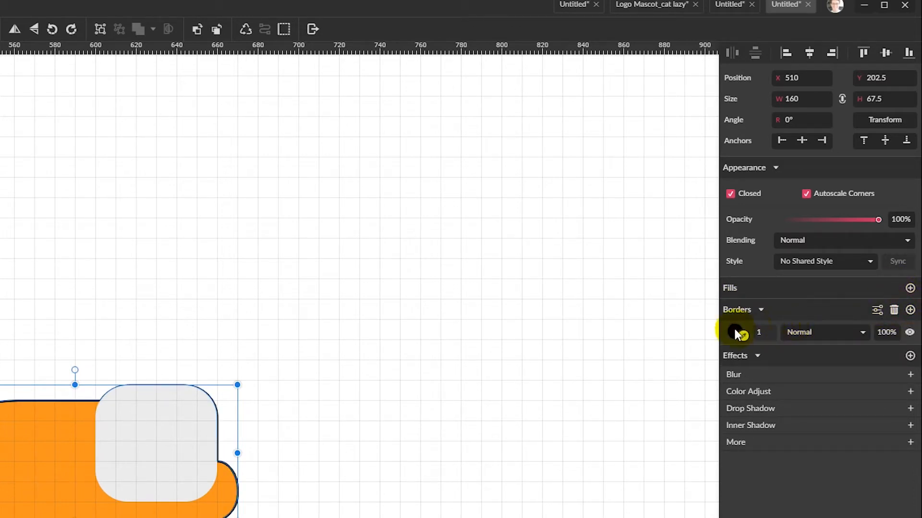
left_click(770, 332)
key("Up")
key("Up")
key("Up")
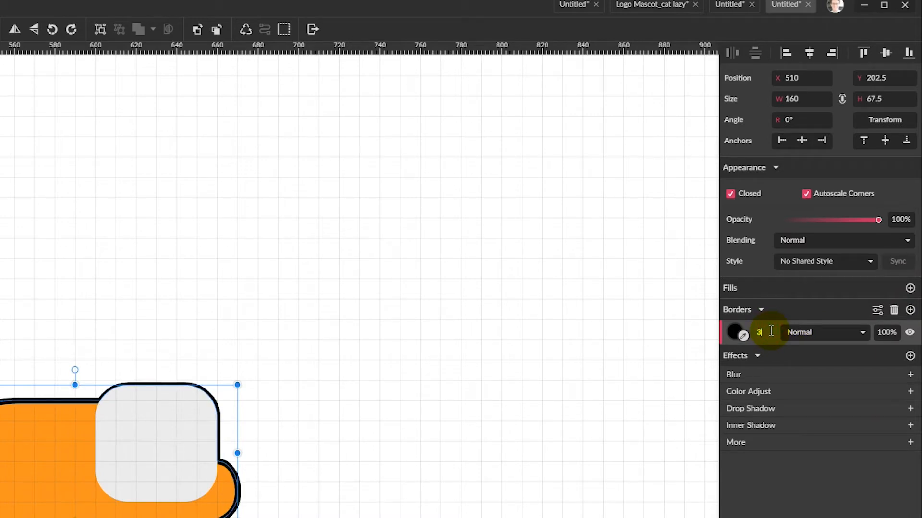
key("Up")
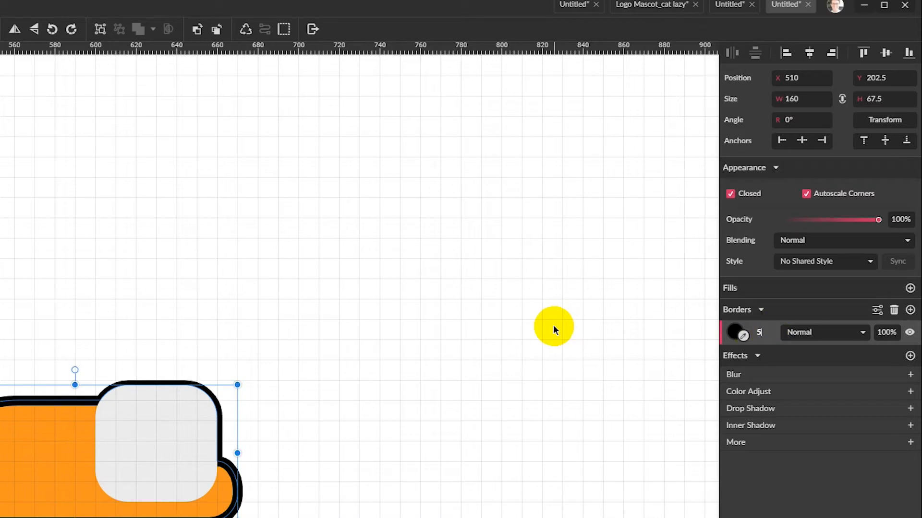
Change the body outline's border color to dark brown #4F1603
left_click(732, 330)
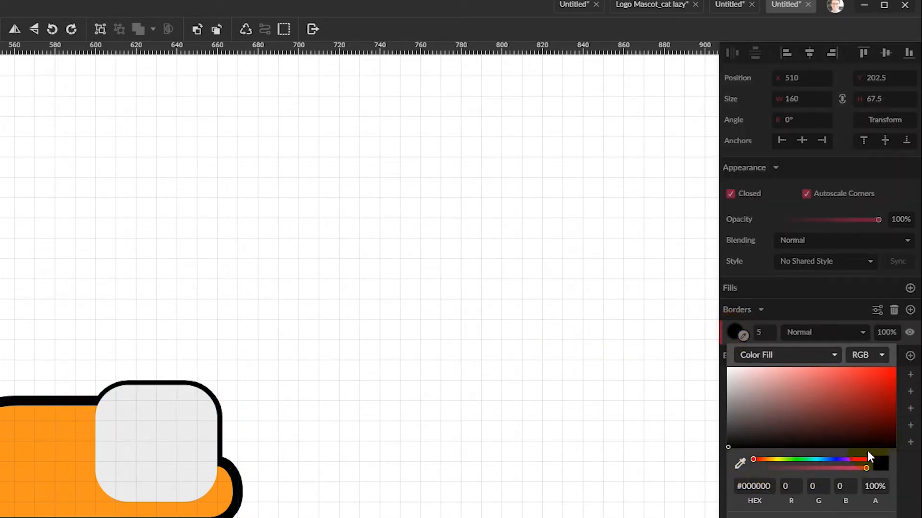
left_click(767, 460)
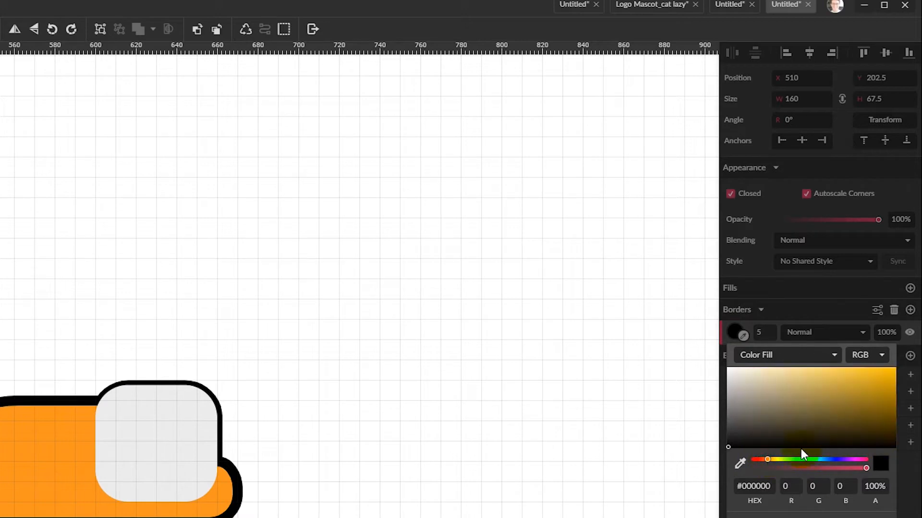
left_click_drag(766, 459, 757, 459)
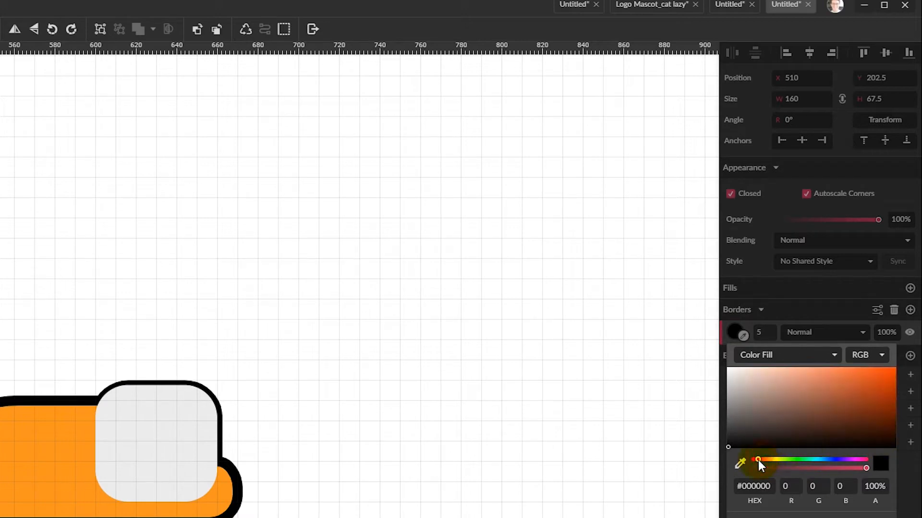
left_click(888, 425)
left_click(817, 499)
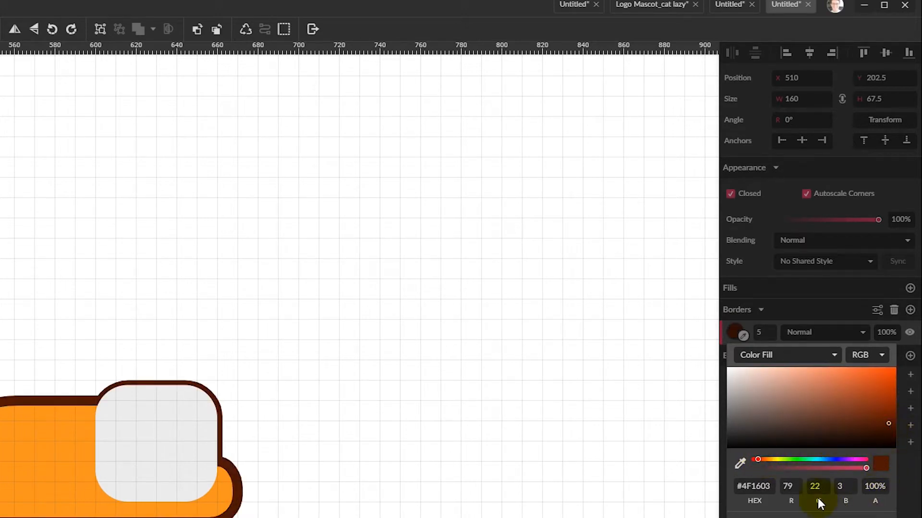
left_click(784, 500)
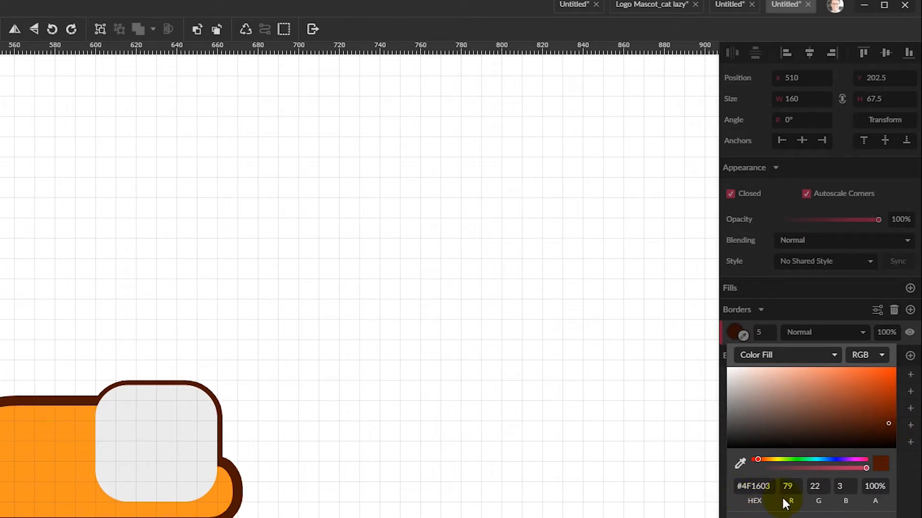
left_click_drag(346, 471, 481, 323)
left_click(306, 289)
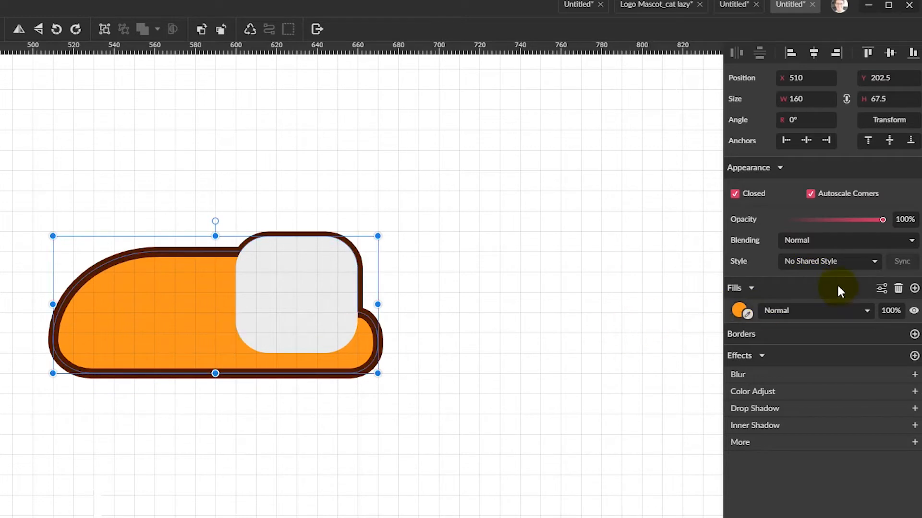
left_click(811, 261)
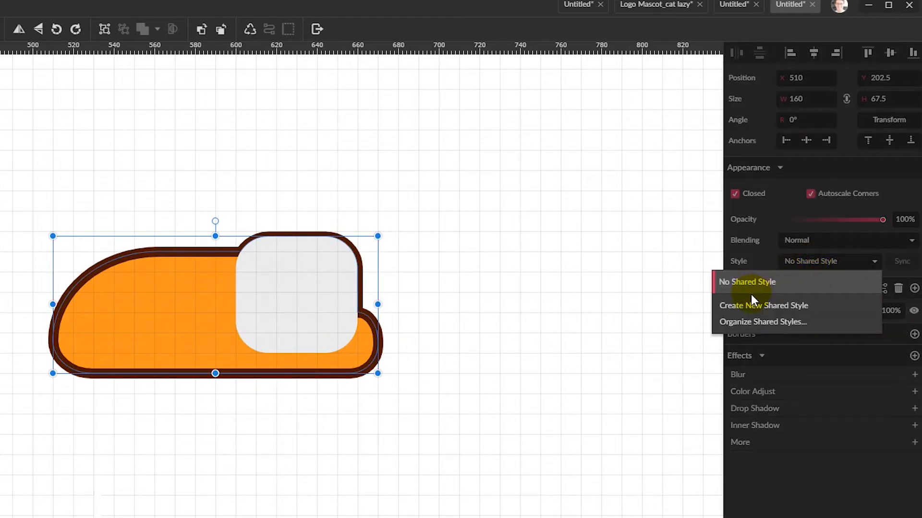
left_click(402, 346)
Set the brown body outline's border joins to round in its advanced border settings
left_click(381, 344)
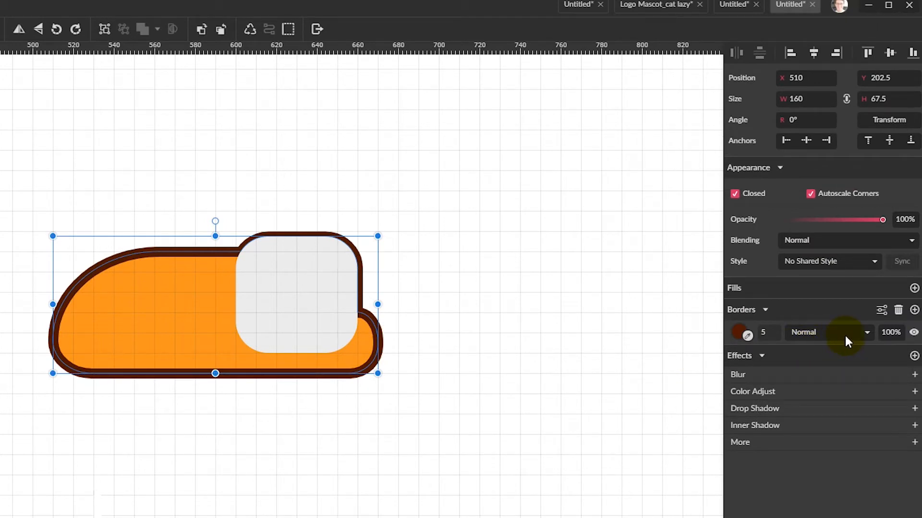
left_click(882, 311)
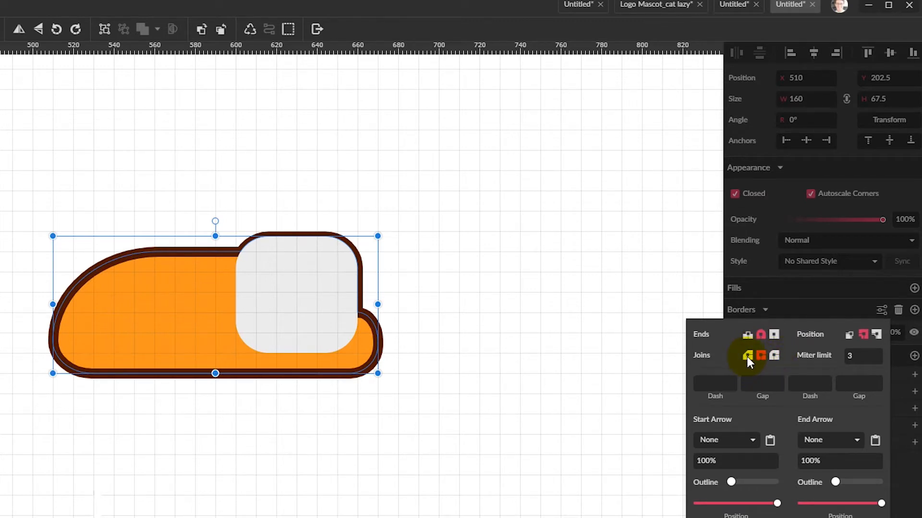
left_click(771, 354)
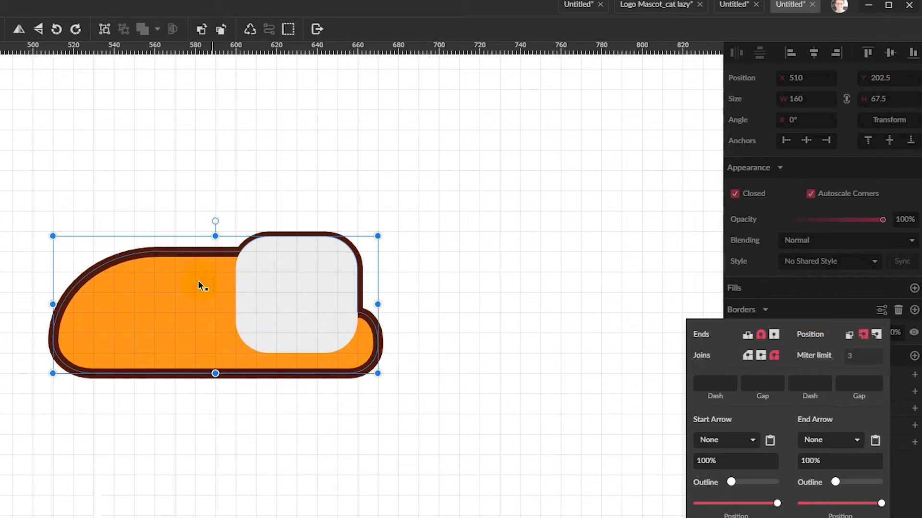
left_click(171, 251)
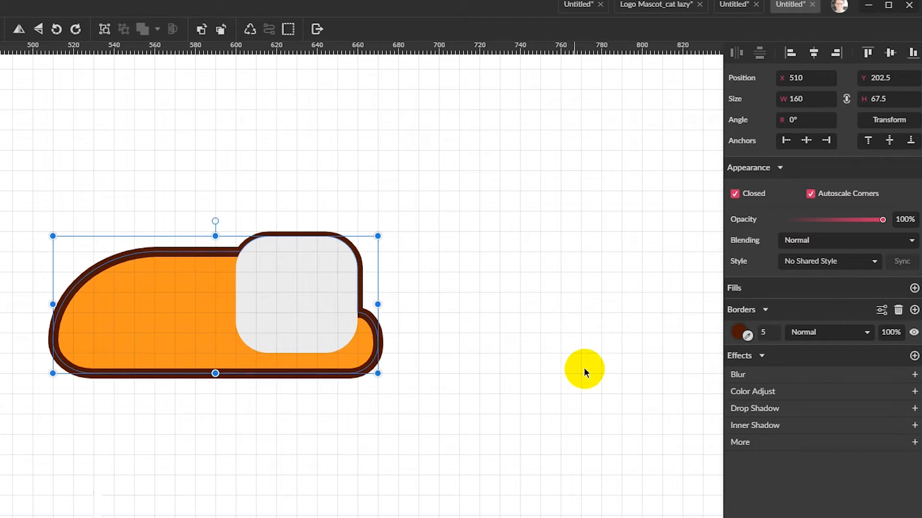
Create a shared style named "outlines" from the brown body outline, including style, fill, border and effects
left_click(814, 259)
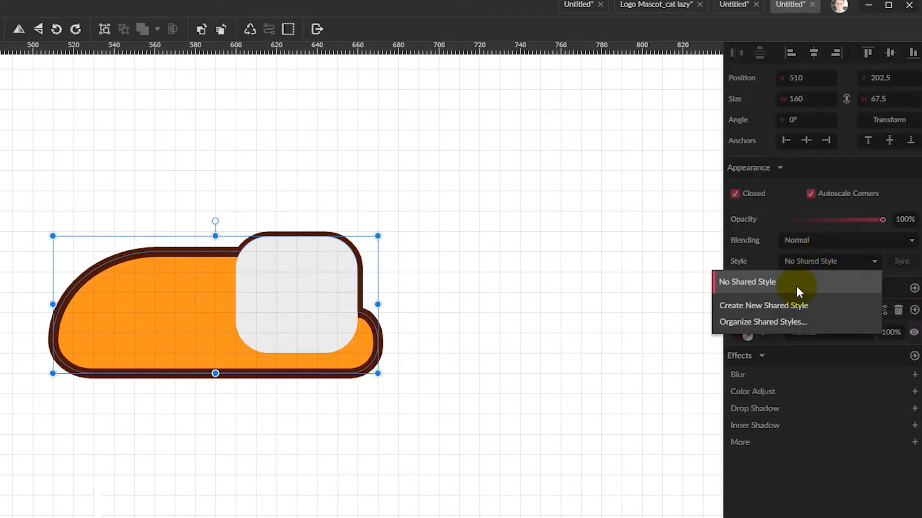
left_click(768, 305)
key("BackSpace")
type("outl")
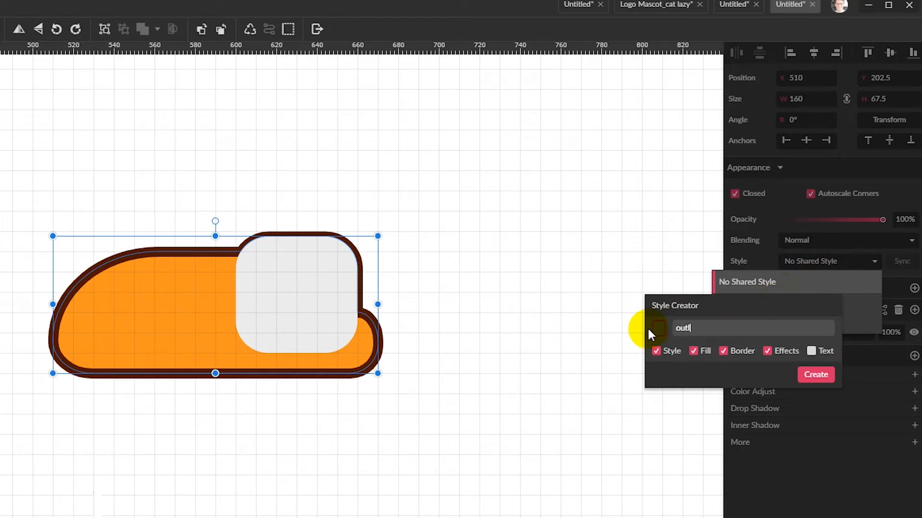
type("ines")
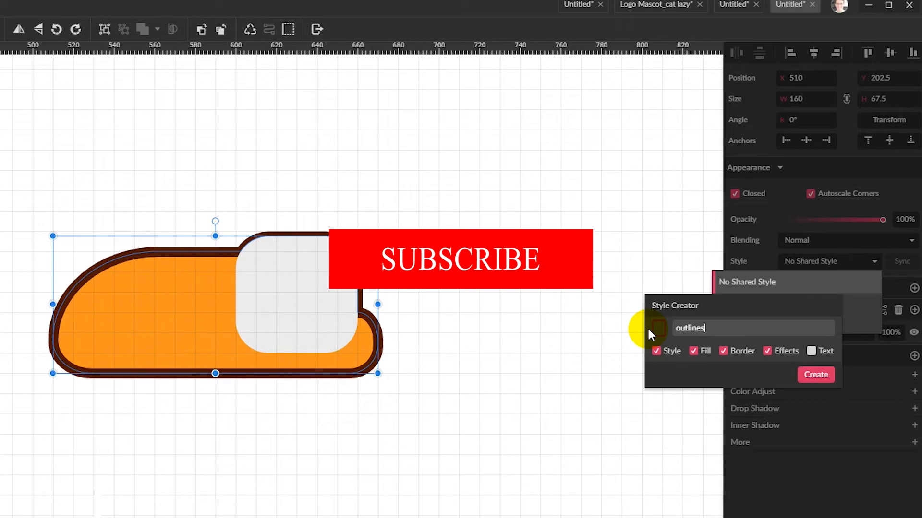
left_click(816, 374)
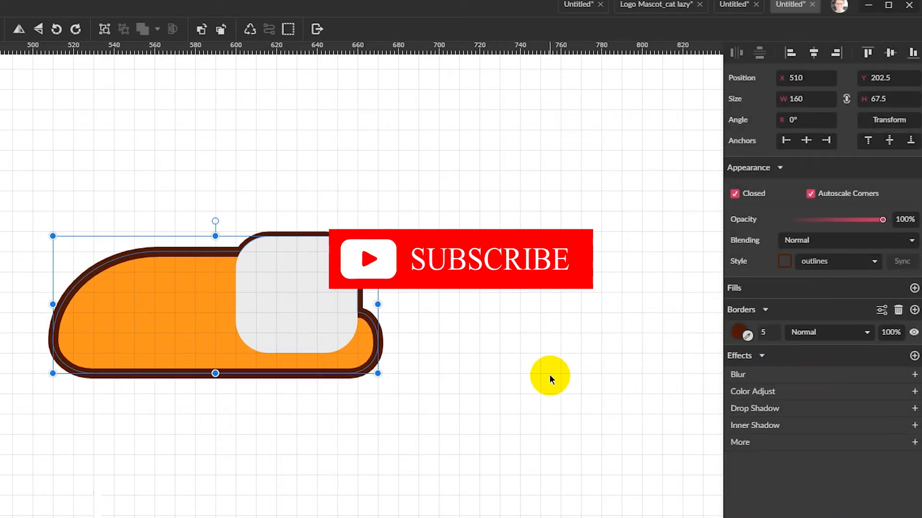